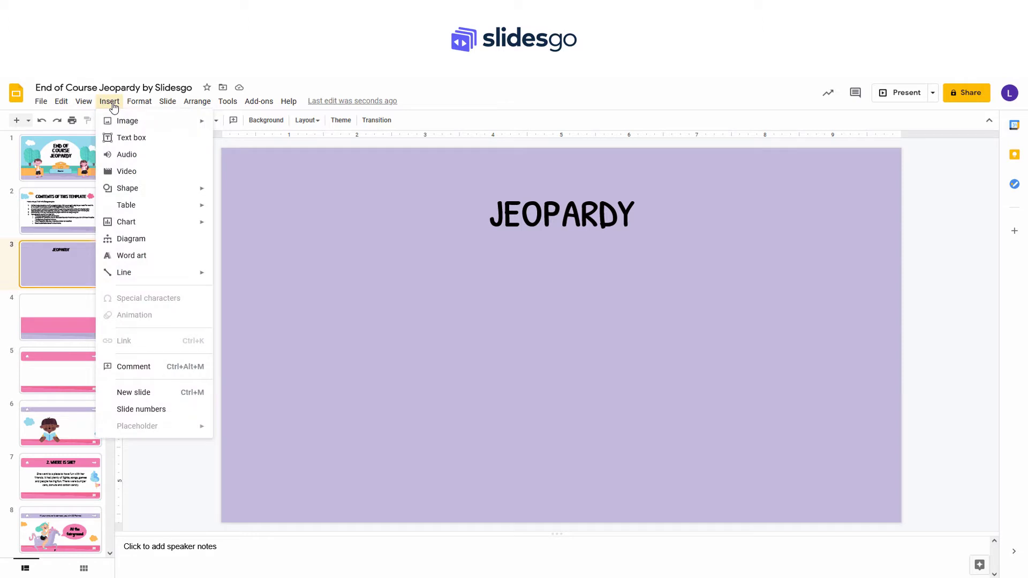
Step: Draw a light-blue rounded rectangle under JEOPARDY, make a row of four, and centre it
{"action": "mouse_move", "coordinate": [167, 190]}
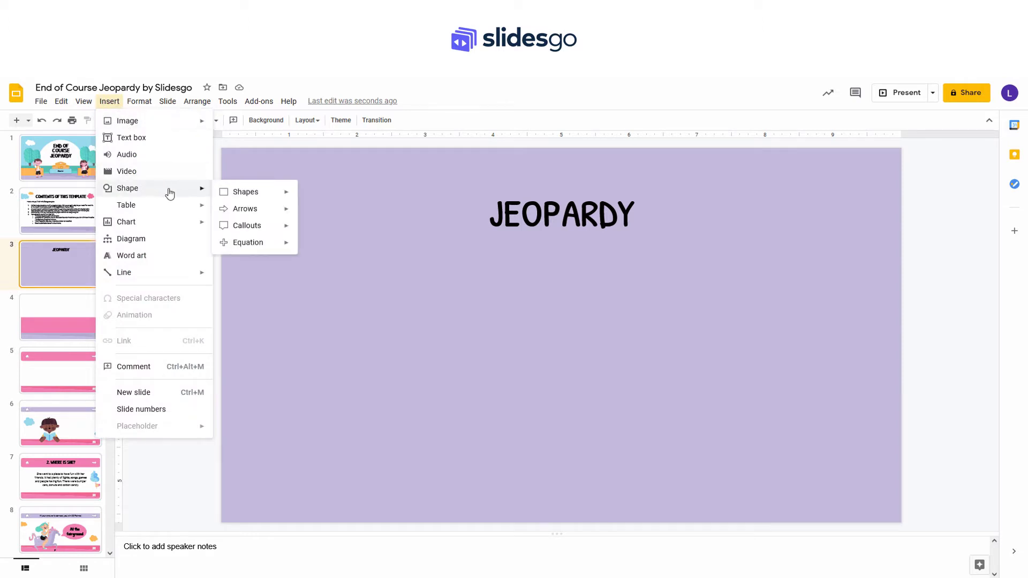
{"action": "mouse_move", "coordinate": [253, 196]}
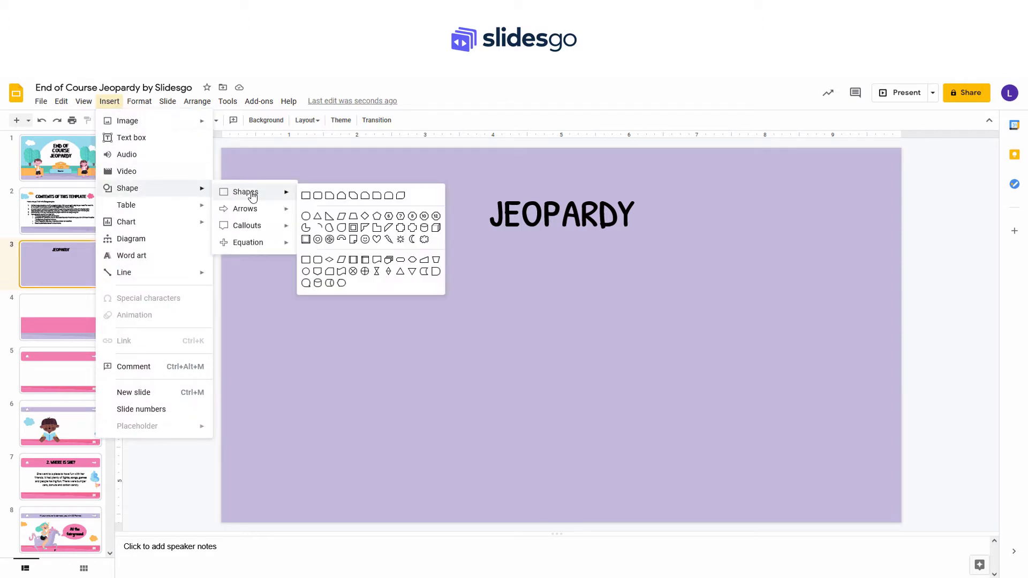
{"action": "left_click", "coordinate": [318, 196]}
{"action": "left_click_drag", "start_coordinate": [314, 266], "coordinate": [819, 284]}
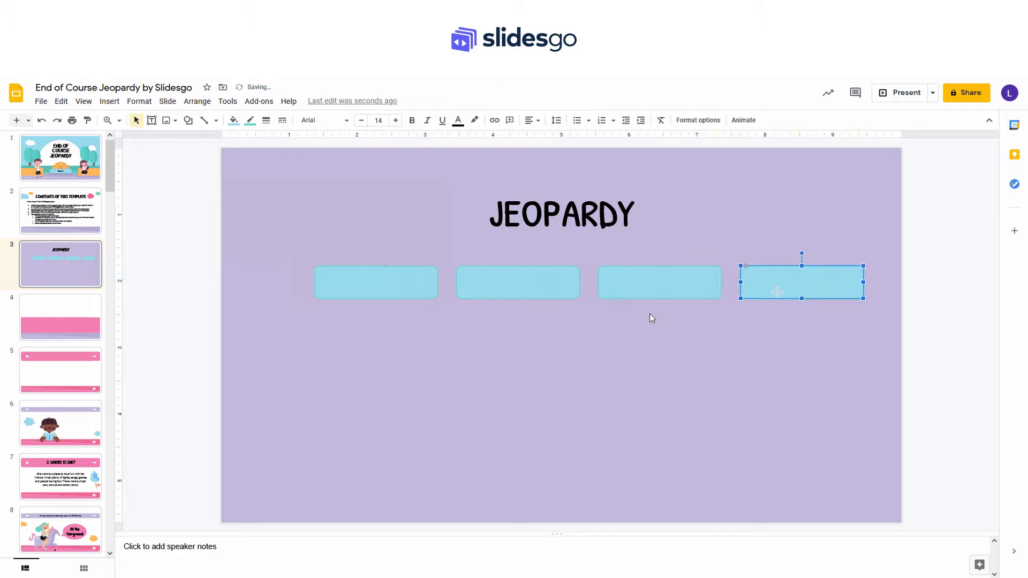
{"action": "left_click", "coordinate": [383, 343]}
{"action": "left_click_drag", "start_coordinate": [336, 324], "coordinate": [820, 264]}
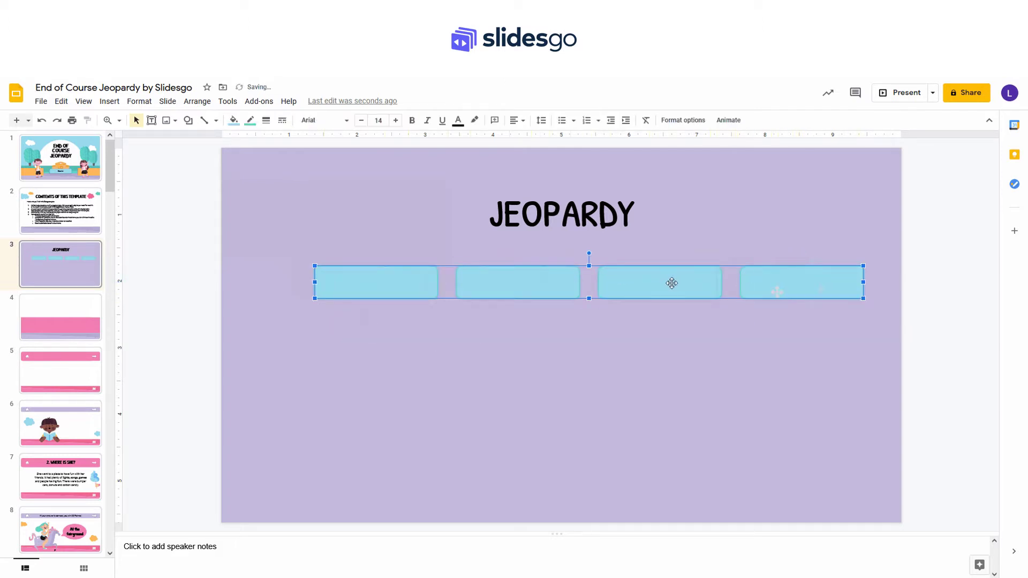
{"action": "left_click_drag", "start_coordinate": [672, 283], "coordinate": [643, 284]}
Step: Copy the first box down into a column of three, then copy that column across the board
{"action": "left_click", "coordinate": [434, 348]}
{"action": "left_click", "coordinate": [353, 285]}
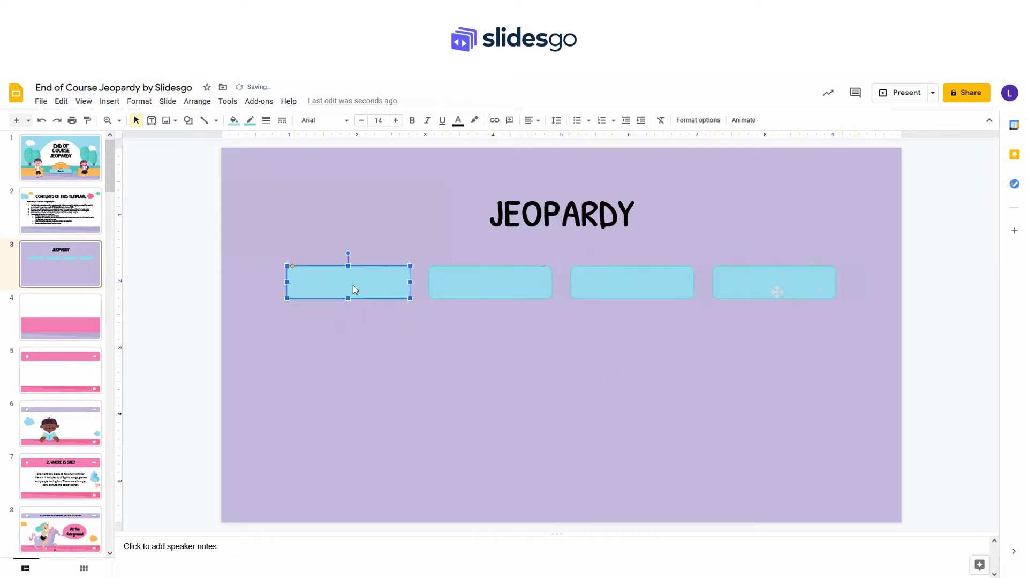
{"action": "left_click_drag", "start_coordinate": [367, 283], "coordinate": [374, 438]}
{"action": "key", "text": "ctrl+z"}
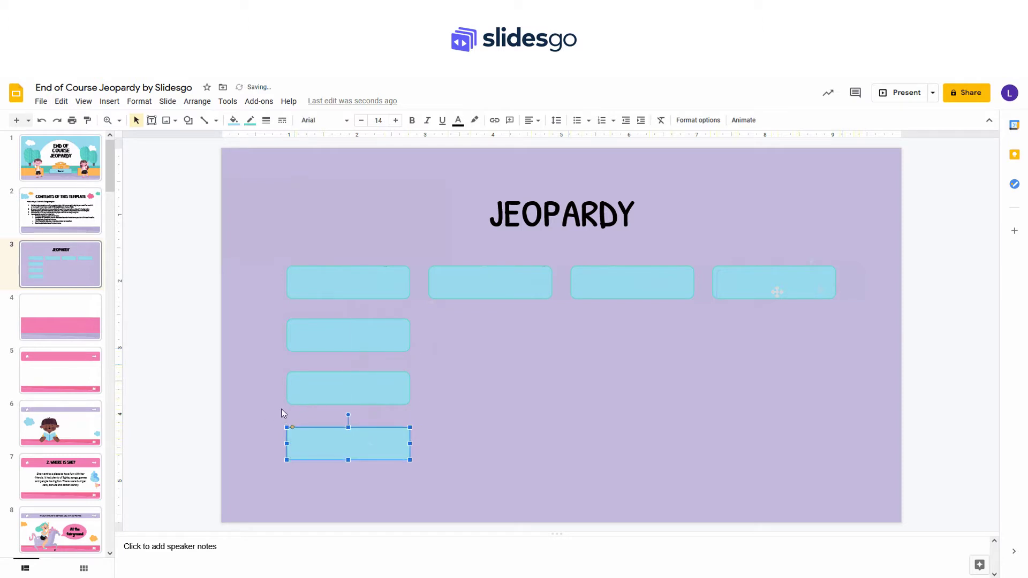
{"action": "left_click", "coordinate": [281, 409]}
{"action": "left_click_drag", "start_coordinate": [256, 322], "coordinate": [474, 471]}
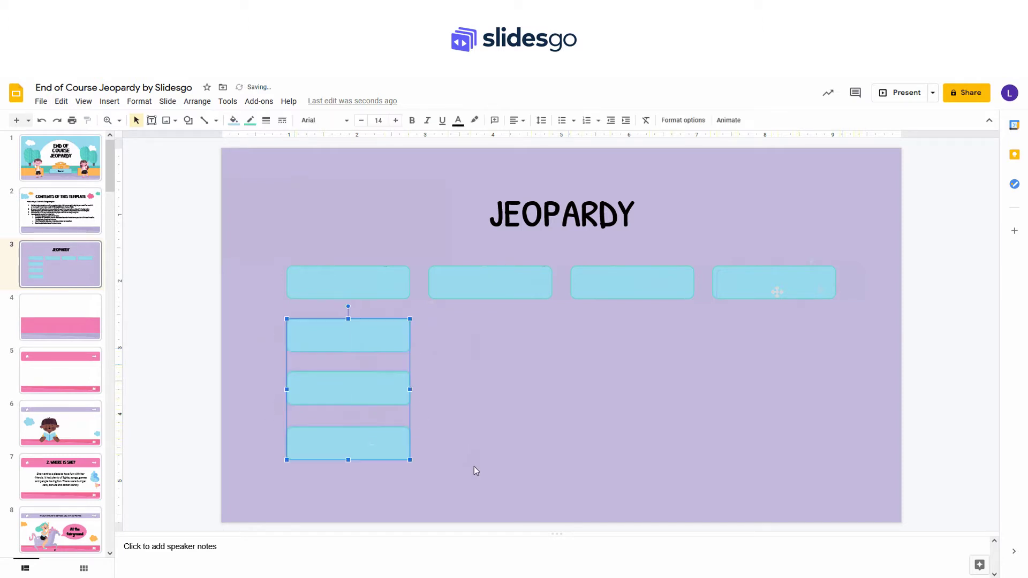
{"action": "left_click_drag", "start_coordinate": [373, 393], "coordinate": [798, 391]}
Step: Fill the twelve boxes in the lower three rows with white
{"action": "left_click", "coordinate": [637, 490]}
{"action": "left_click_drag", "start_coordinate": [852, 489], "coordinate": [275, 314]}
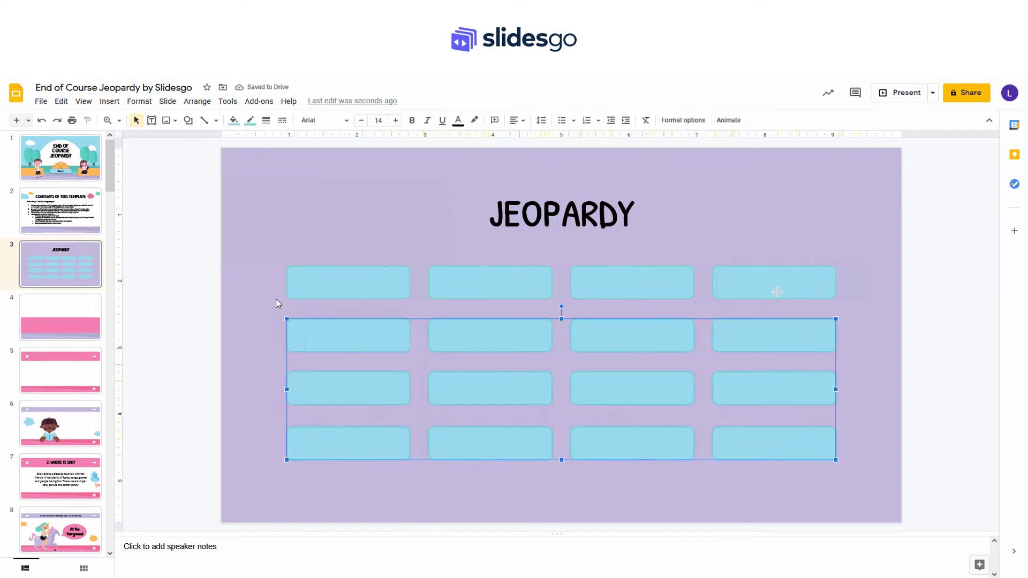
{"action": "left_click", "coordinate": [234, 123]}
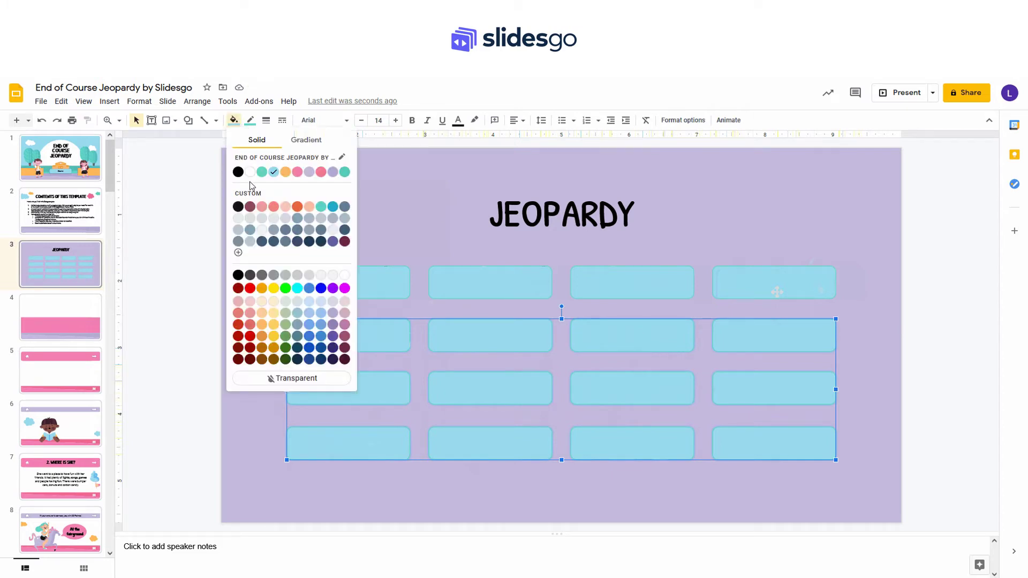
{"action": "left_click", "coordinate": [250, 174]}
{"action": "left_click", "coordinate": [244, 258]}
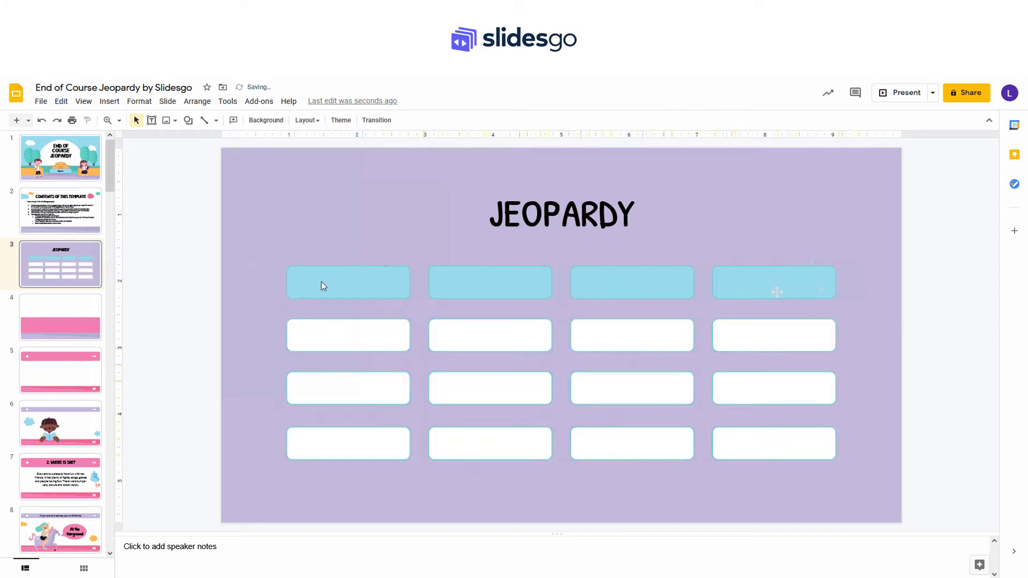
{"action": "left_click", "coordinate": [353, 288]}
Step: Type English, Math, Science and Art into the four top boxes
{"action": "left_click", "coordinate": [352, 284]}
{"action": "type", "text": "Engli"}
{"action": "left_click", "coordinate": [508, 288]}
{"action": "left_click", "coordinate": [507, 288]}
{"action": "type", "text": "Math"}
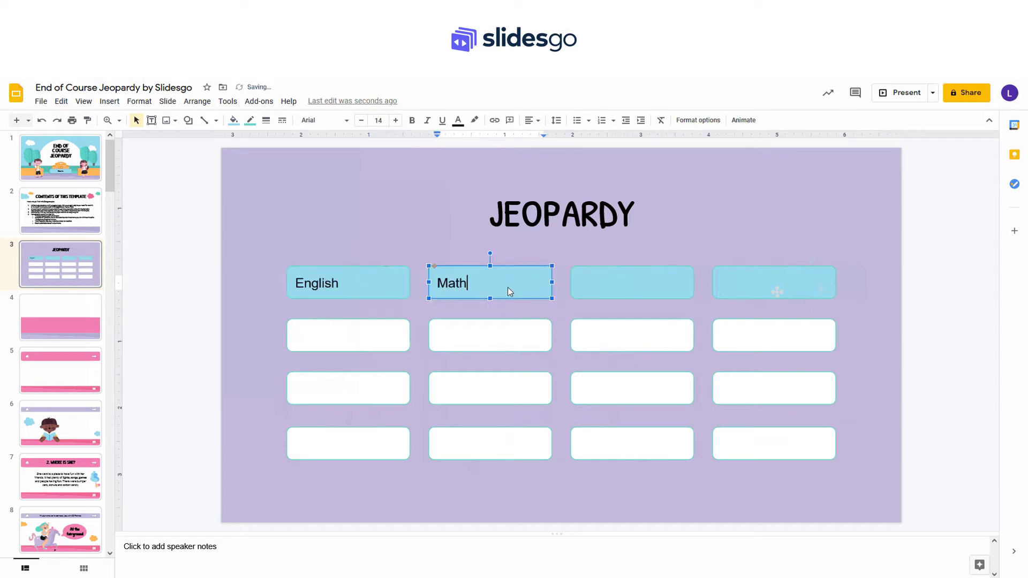
{"action": "left_click", "coordinate": [624, 287]}
{"action": "left_click", "coordinate": [624, 287]}
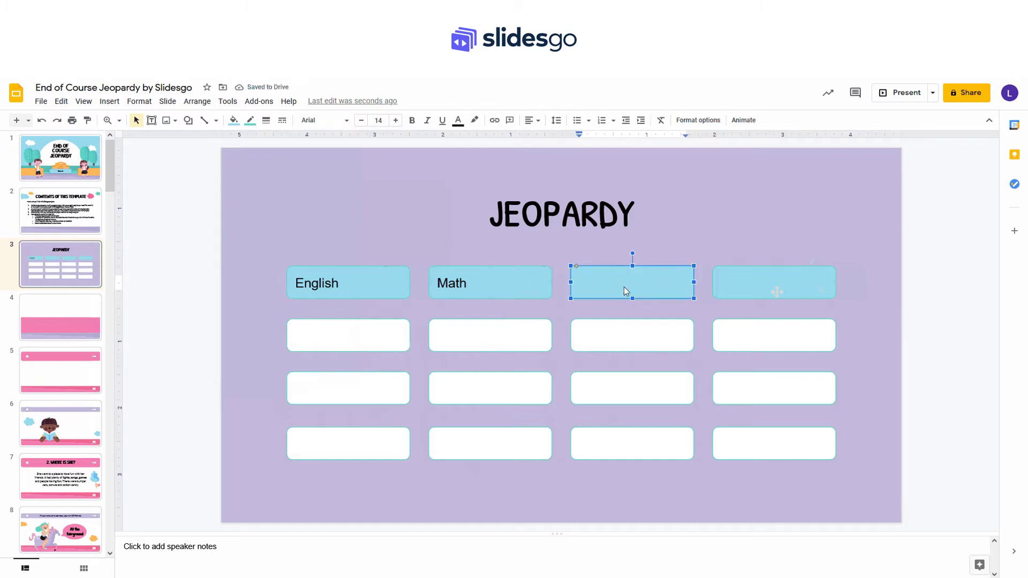
{"action": "type", "text": "Science"}
{"action": "left_click", "coordinate": [769, 287]}
{"action": "left_click", "coordinate": [769, 288]}
{"action": "type", "text": "Art"}
{"action": "left_click", "coordinate": [882, 304]}
Step: Set the four category labels to Patrick Hand, size 18, centred
{"action": "left_click_drag", "start_coordinate": [882, 260], "coordinate": [264, 295]}
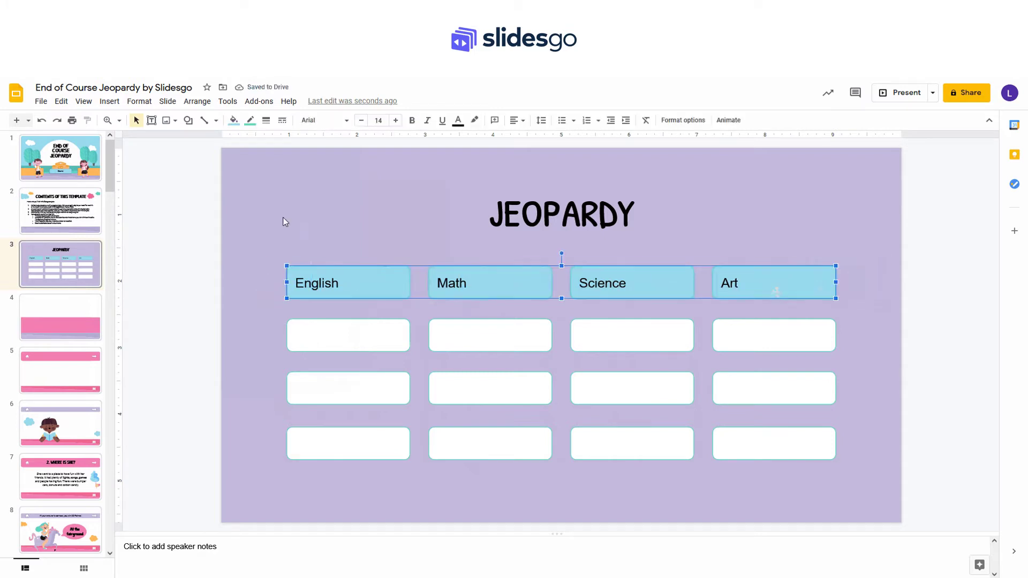
{"action": "left_click", "coordinate": [345, 121]}
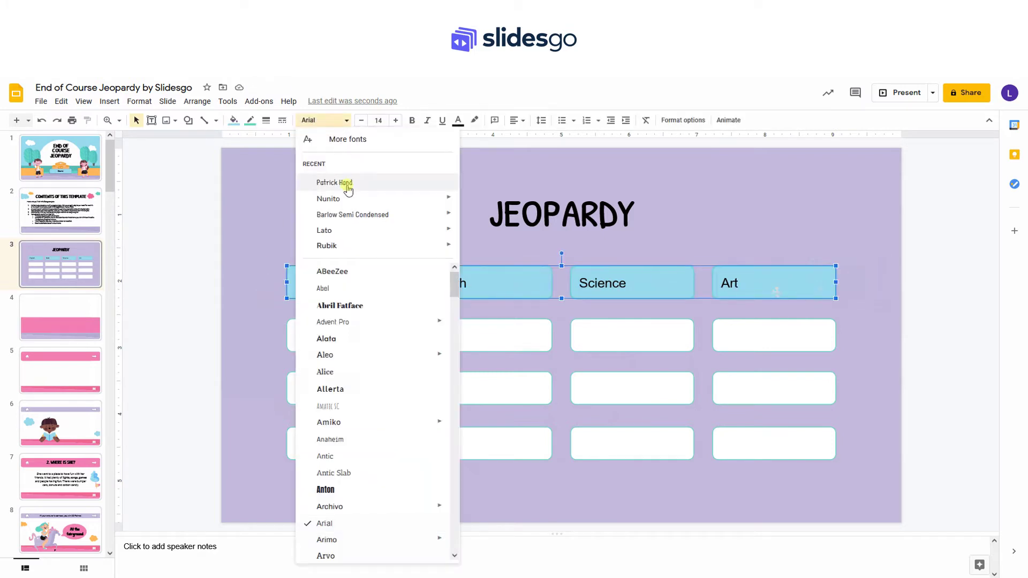
{"action": "left_click", "coordinate": [346, 184]}
{"action": "left_click", "coordinate": [396, 120]}
{"action": "left_click", "coordinate": [396, 120]}
{"action": "left_click", "coordinate": [396, 121]}
{"action": "left_click", "coordinate": [395, 120]}
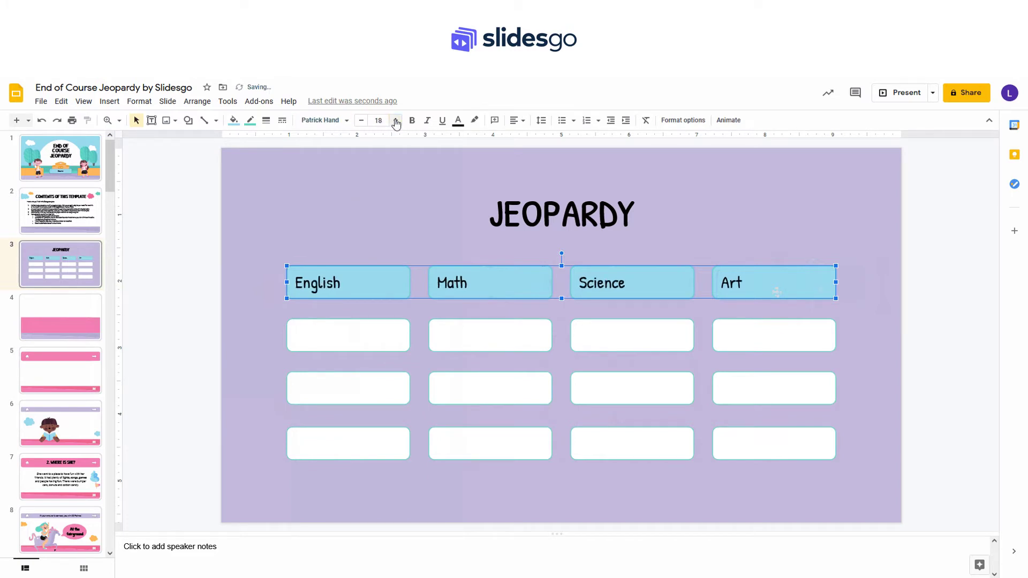
{"action": "left_click", "coordinate": [517, 121]}
{"action": "left_click", "coordinate": [532, 138]}
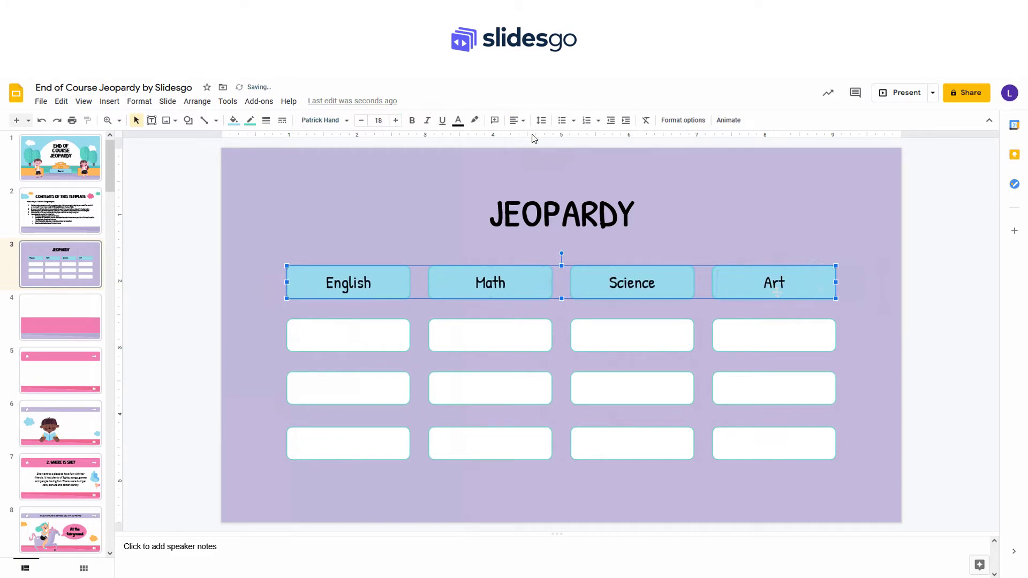
{"action": "left_click", "coordinate": [341, 335]}
{"action": "left_click", "coordinate": [341, 335]}
Step: Enter 10 points, 20 points and 30 points in the English column boxes
{"action": "type", "text": "10 points"}
{"action": "double_click", "coordinate": [345, 391]}
{"action": "type", "text": "20 points"}
{"action": "left_click", "coordinate": [343, 435]}
{"action": "left_click", "coordinate": [342, 449]}
{"action": "type", "text": "30"}
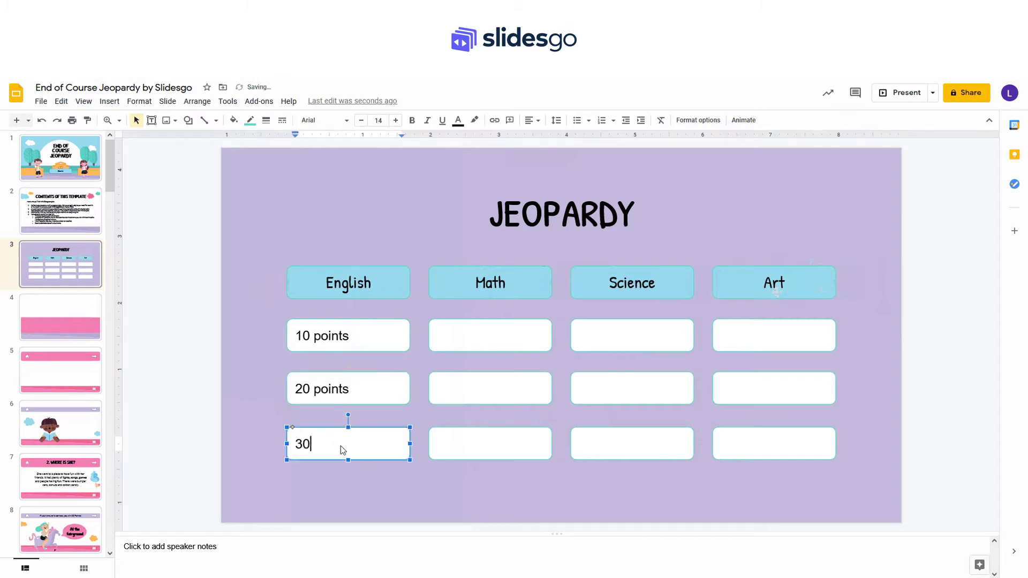
{"action": "left_click", "coordinate": [319, 497]}
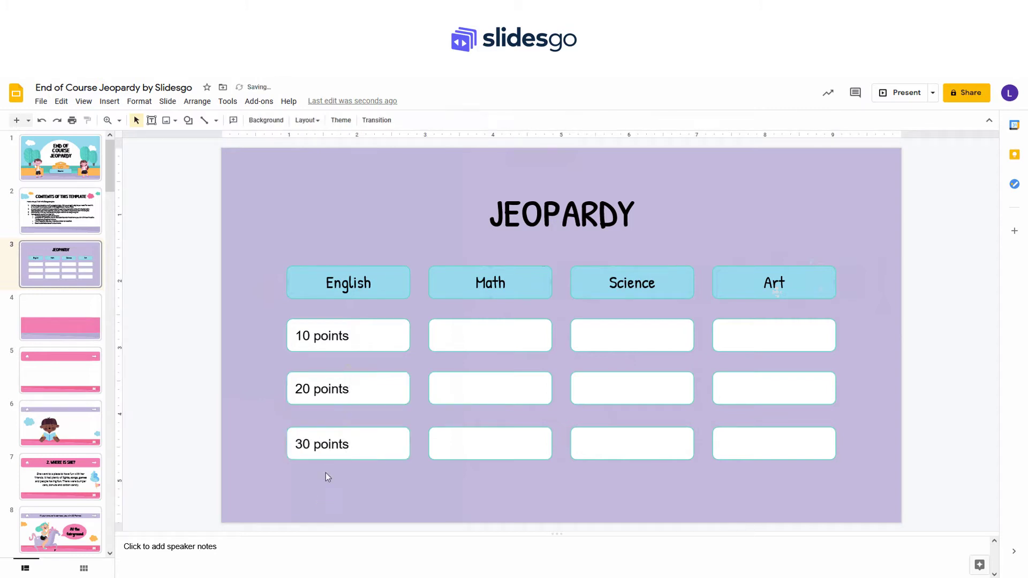
Step: Copy 10 points into the Math, Science and Art boxes of the first row
{"action": "double_click", "coordinate": [340, 337]}
{"action": "key", "text": "ctrl+a"}
{"action": "key", "text": "ctrl+c"}
{"action": "left_click", "coordinate": [477, 336]}
{"action": "key", "text": "ctrl+v"}
{"action": "left_click", "coordinate": [624, 342]}
{"action": "key", "text": "ctrl+v"}
{"action": "left_click", "coordinate": [783, 340]}
{"action": "key", "text": "ctrl+v"}
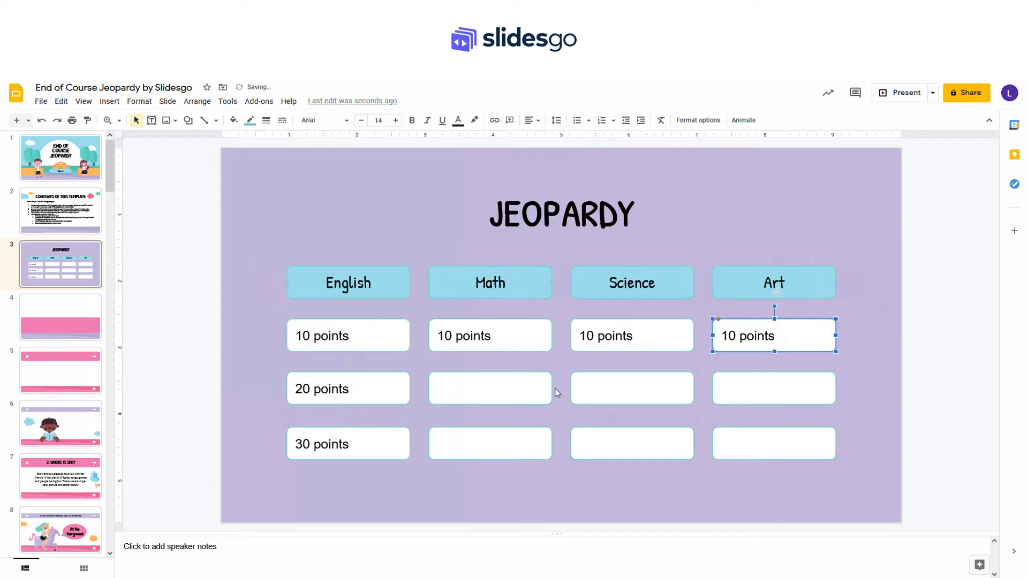
Step: Copy 20 points into the Math, Science and Art boxes of the second row
{"action": "double_click", "coordinate": [347, 390]}
{"action": "key", "text": "ctrl+a"}
{"action": "key", "text": "ctrl+c"}
{"action": "left_click", "coordinate": [489, 384]}
{"action": "key", "text": "ctrl+v"}
{"action": "left_click", "coordinate": [624, 399]}
{"action": "key", "text": "ctrl+v"}
{"action": "left_click", "coordinate": [780, 390]}
{"action": "key", "text": "ctrl+v"}
Step: Copy 30 points into the Math, Science and Art boxes of the third row
{"action": "double_click", "coordinate": [345, 443]}
{"action": "key", "text": "ctrl+a"}
{"action": "key", "text": "ctrl+c"}
{"action": "left_click", "coordinate": [472, 439]}
{"action": "key", "text": "ctrl+v"}
{"action": "left_click", "coordinate": [616, 440]}
{"action": "key", "text": "ctrl+v"}
{"action": "left_click", "coordinate": [727, 446]}
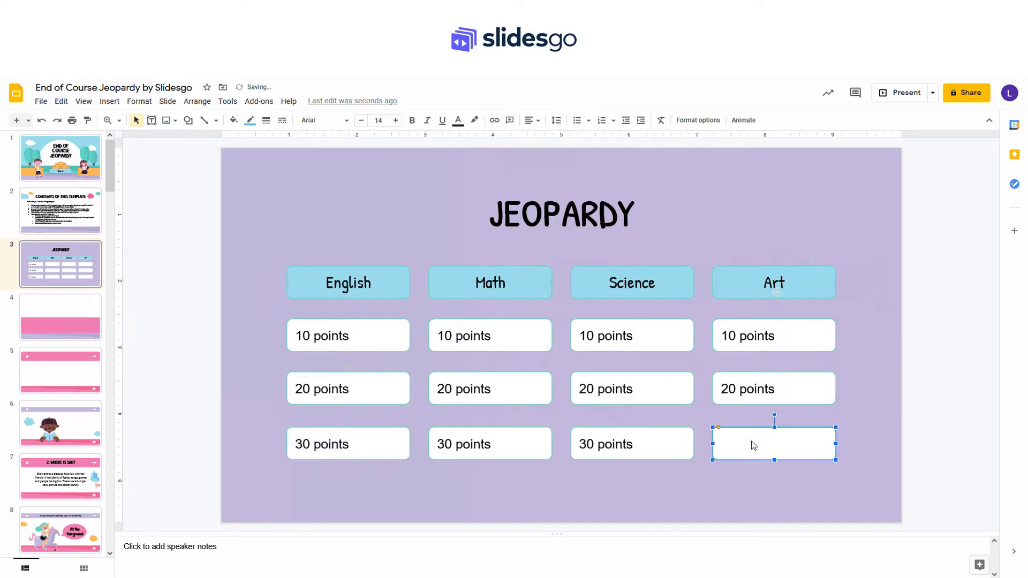
{"action": "key", "text": "ctrl+v"}
{"action": "left_click", "coordinate": [838, 480]}
Step: Centre the text in all twelve points boxes, then go to slide 4
{"action": "left_click_drag", "start_coordinate": [852, 483], "coordinate": [279, 323]}
{"action": "left_click", "coordinate": [518, 121]}
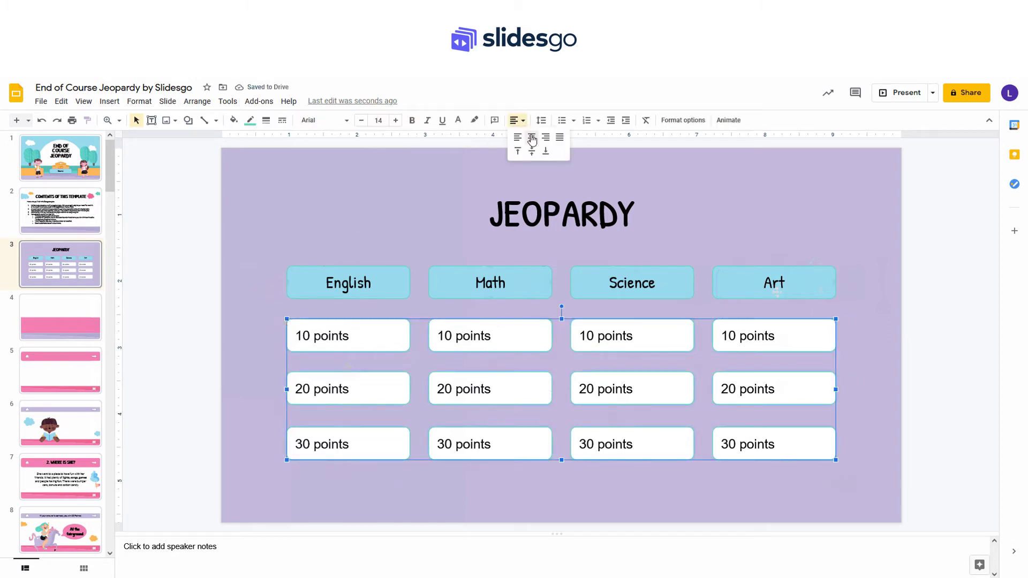
{"action": "left_click", "coordinate": [532, 138]}
{"action": "left_click", "coordinate": [256, 236]}
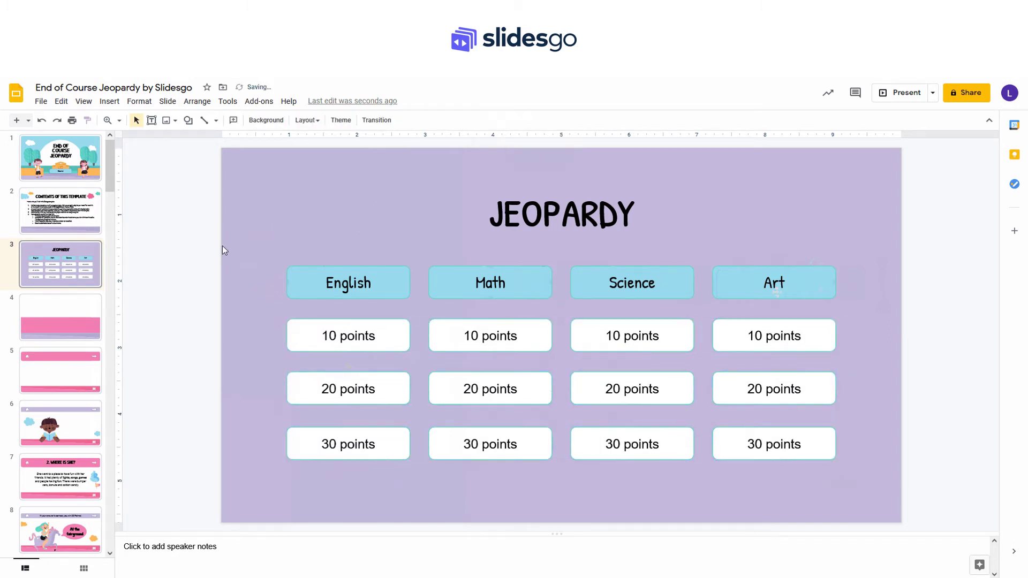
{"action": "left_click", "coordinate": [30, 339]}
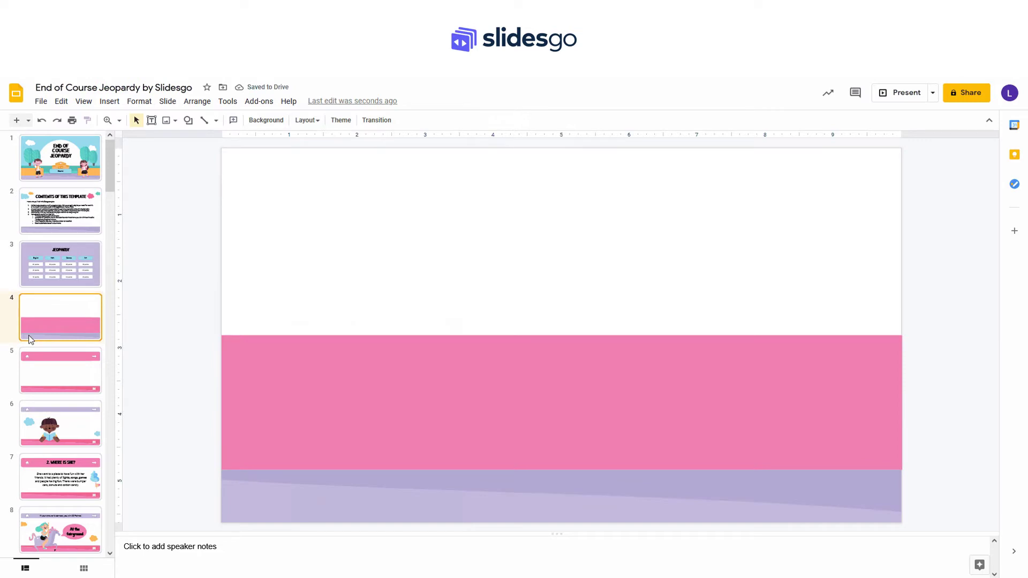
Step: Add an ENGLISH text box near the top of slide 4 in Patrick Hand, size 60
{"action": "left_click", "coordinate": [151, 121]}
{"action": "left_click_drag", "start_coordinate": [275, 186], "coordinate": [556, 290]}
{"action": "type", "text": "E"}
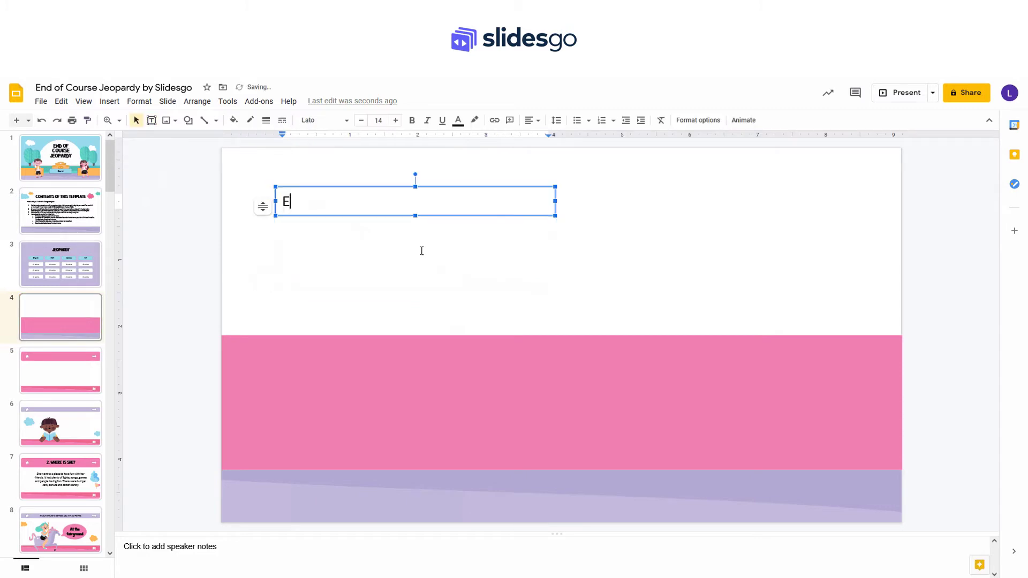
{"action": "type", "text": "NGLISH"}
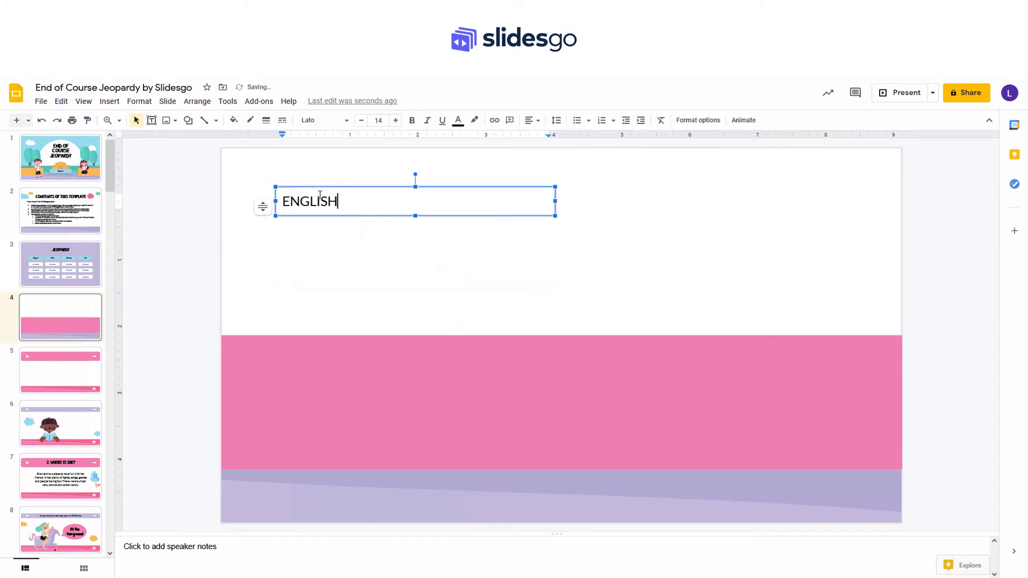
{"action": "double_click", "coordinate": [318, 201]}
{"action": "left_click", "coordinate": [338, 124]}
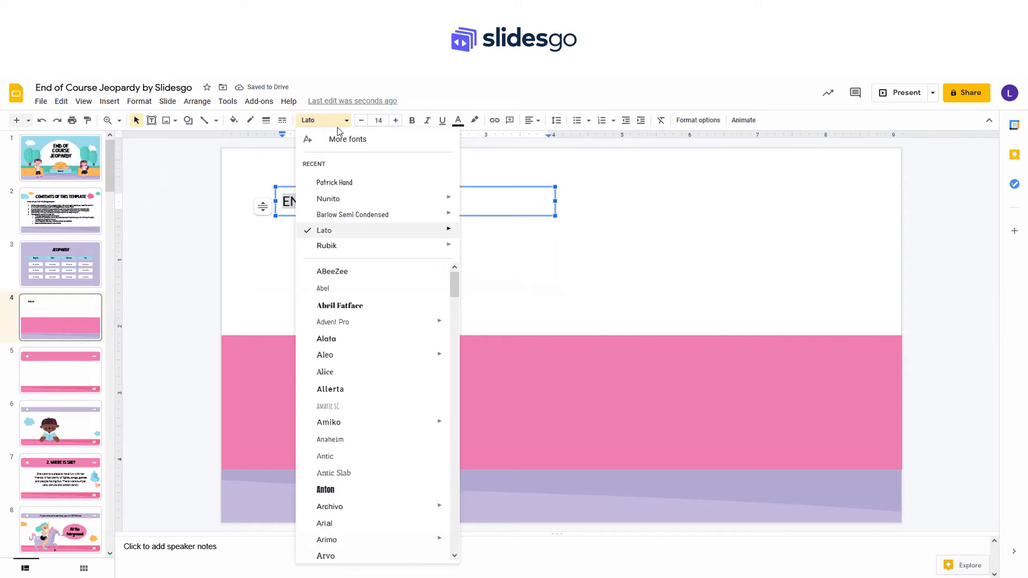
{"action": "left_click", "coordinate": [336, 182]}
{"action": "left_click", "coordinate": [378, 120]}
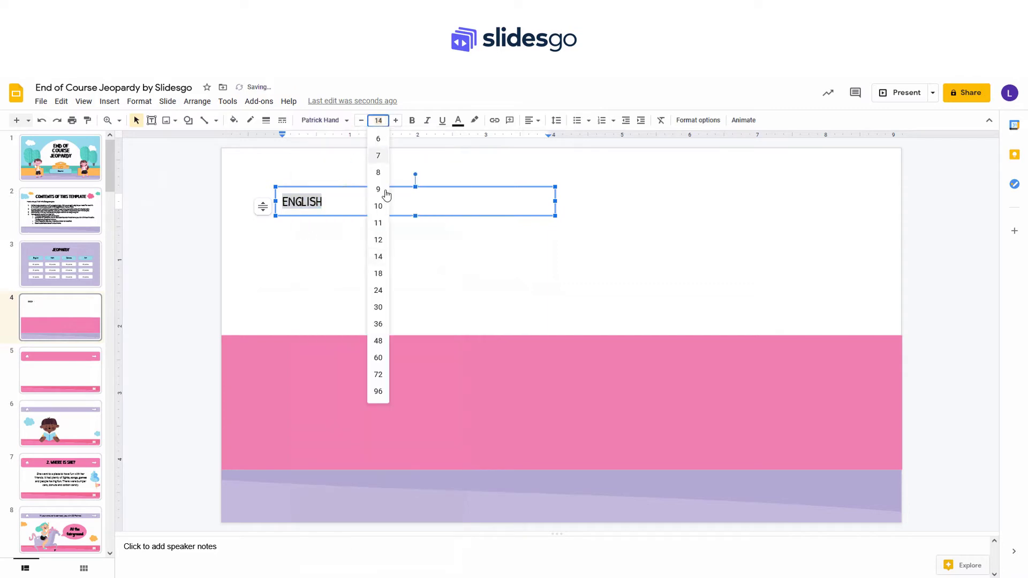
{"action": "left_click", "coordinate": [378, 357]}
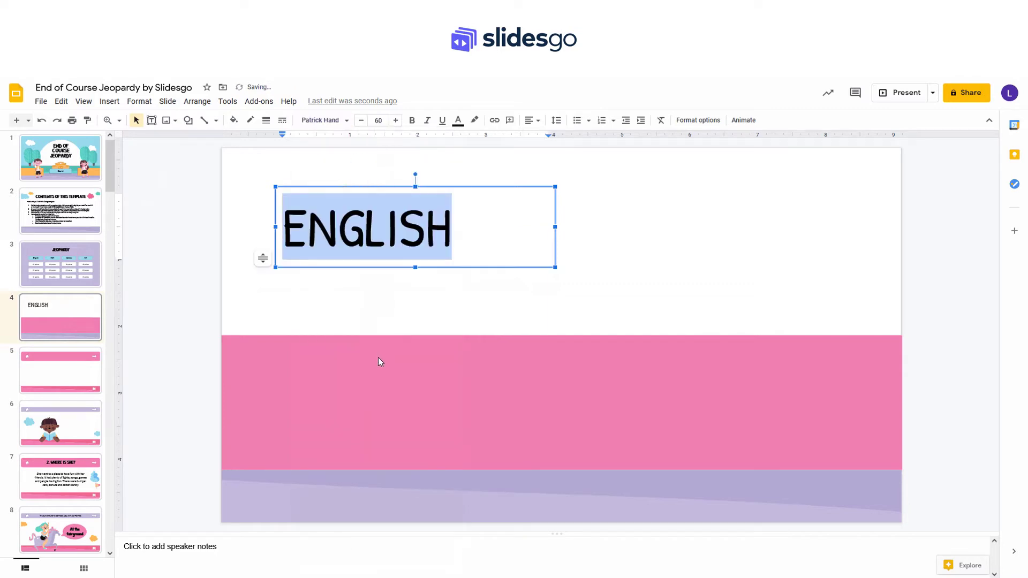
{"action": "left_click", "coordinate": [382, 368]}
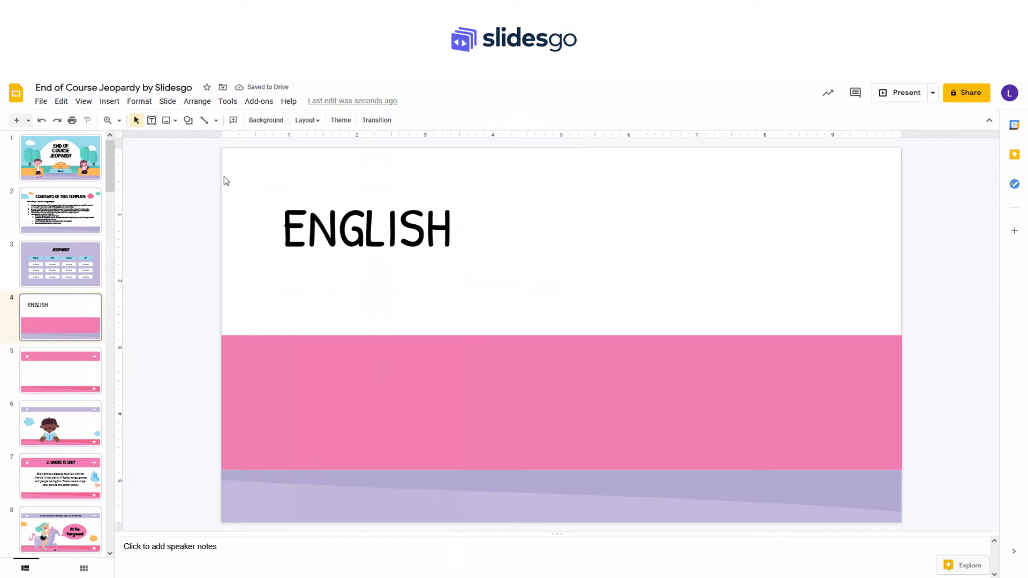
{"action": "left_click", "coordinate": [109, 101]}
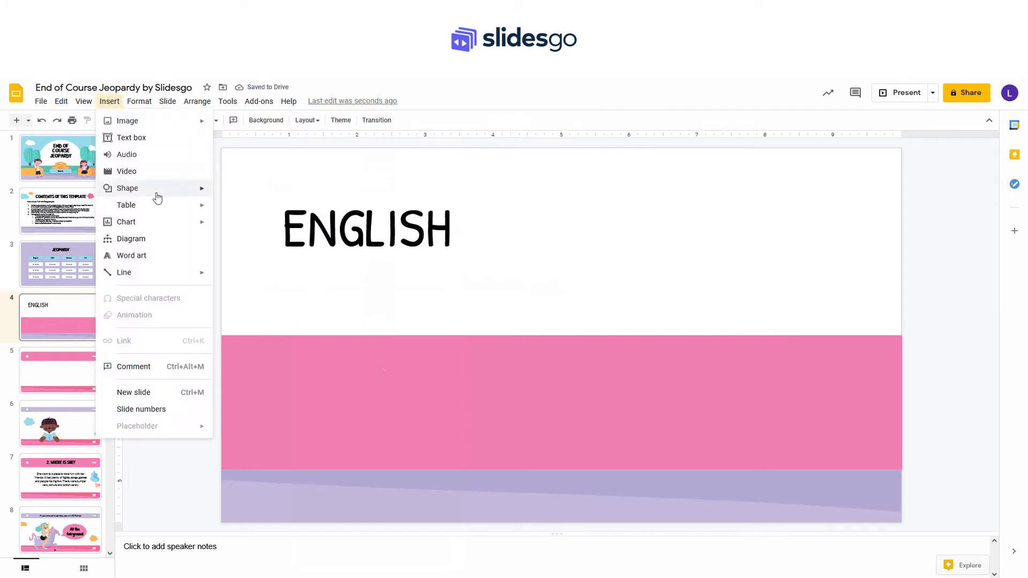
Step: Draw rounded squares on the pink band and number them 1, 2 and 3
{"action": "mouse_move", "coordinate": [156, 195]}
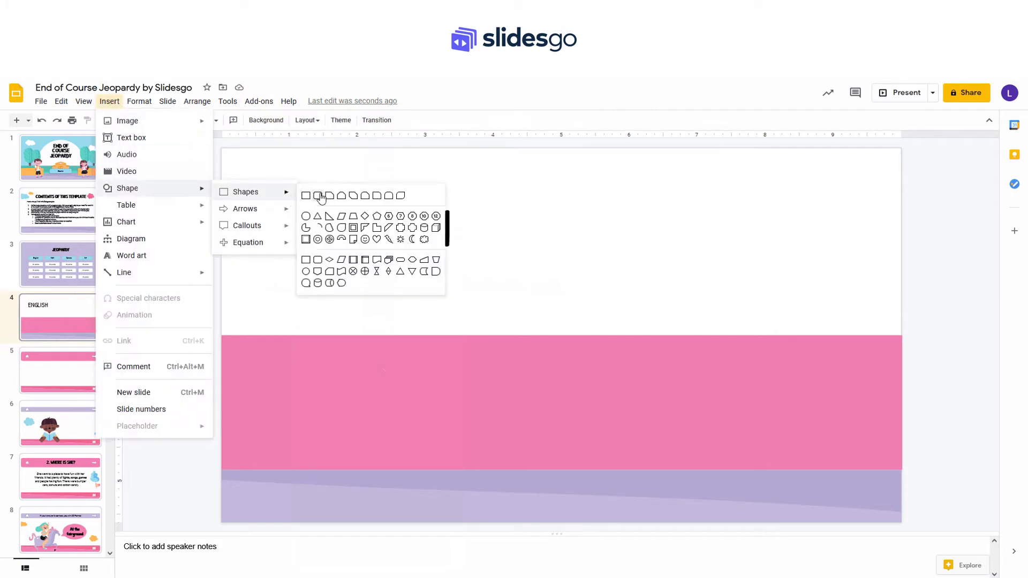
{"action": "left_click", "coordinate": [317, 196]}
{"action": "left_click_drag", "start_coordinate": [287, 381], "coordinate": [435, 407]}
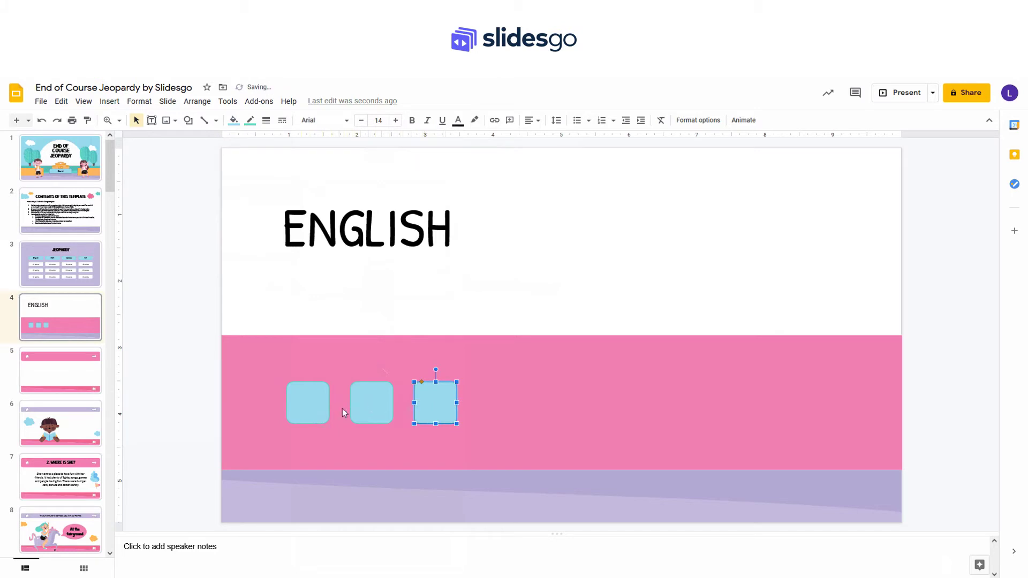
{"action": "left_click", "coordinate": [308, 407]}
{"action": "left_click", "coordinate": [309, 408]}
{"action": "type", "text": "1"}
{"action": "left_click", "coordinate": [371, 403]}
{"action": "type", "text": "2"}
{"action": "left_click", "coordinate": [444, 406]}
{"action": "type", "text": "3"}
{"action": "left_click", "coordinate": [502, 443]}
Step: Centre the numbers in the three squares and give the squares drop shadows
{"action": "left_click_drag", "start_coordinate": [502, 444], "coordinate": [275, 347]}
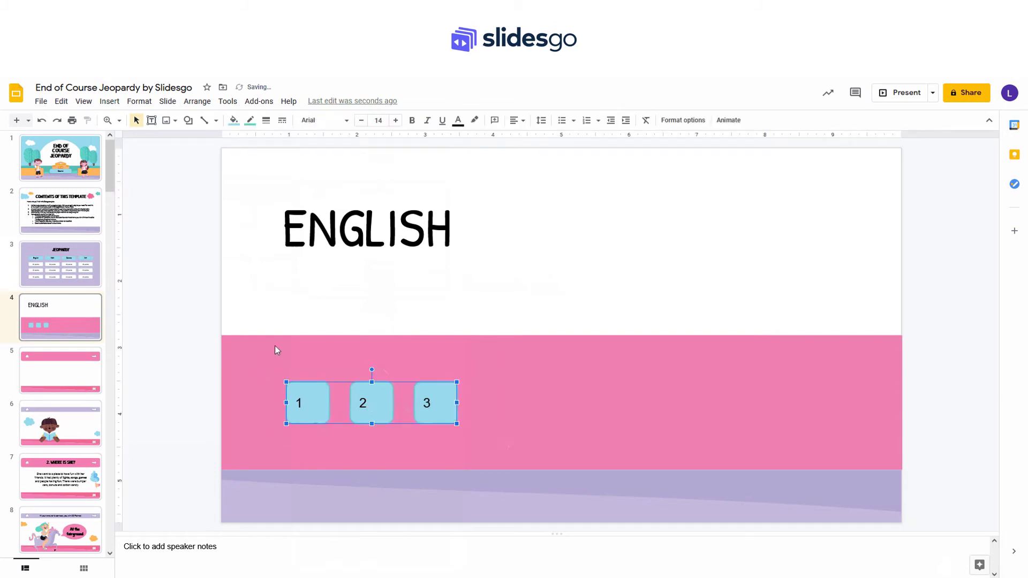
{"action": "left_click", "coordinate": [514, 120]}
{"action": "left_click", "coordinate": [531, 134]}
{"action": "left_click_drag", "start_coordinate": [502, 445], "coordinate": [268, 372]}
{"action": "left_click", "coordinate": [690, 121]}
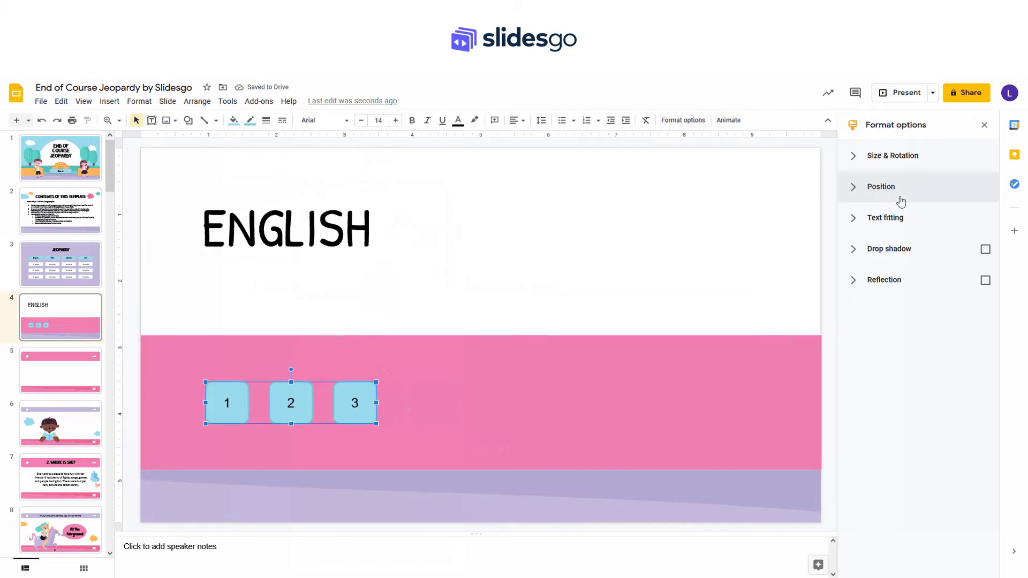
{"action": "left_click", "coordinate": [985, 249]}
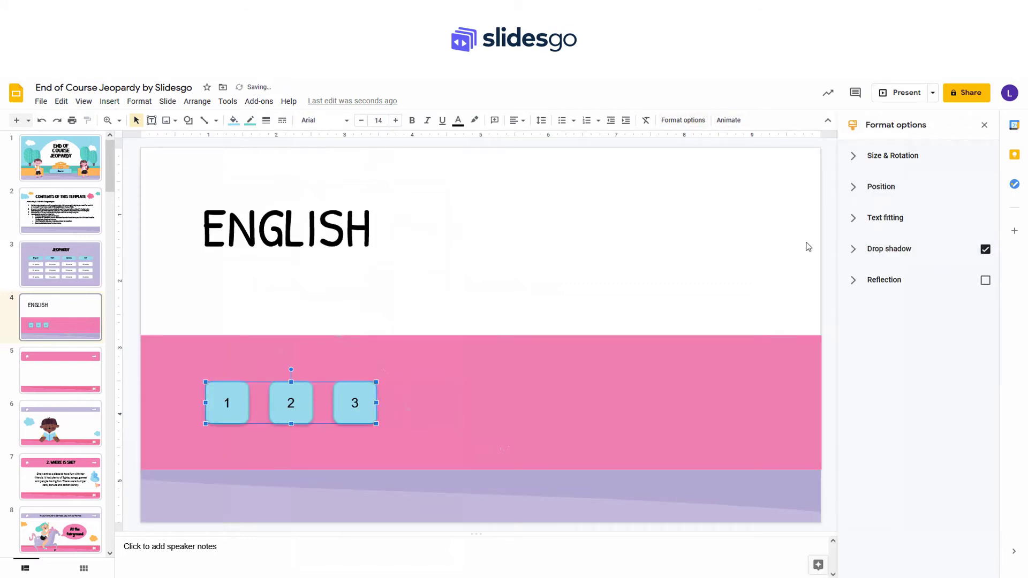
{"action": "left_click", "coordinate": [985, 125]}
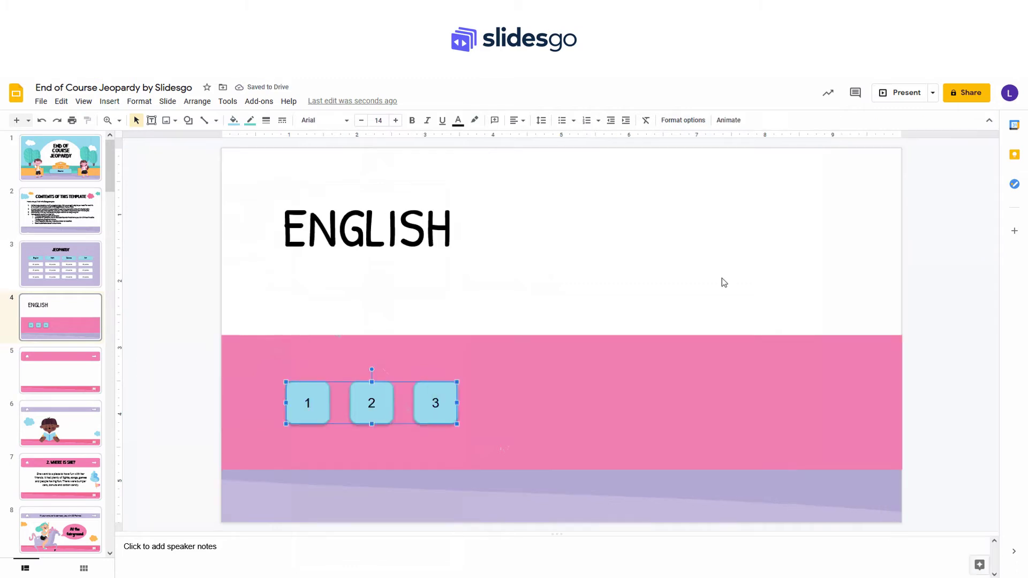
{"action": "left_click", "coordinate": [723, 279]}
{"action": "left_click_drag", "start_coordinate": [109, 155], "coordinate": [101, 406]}
Step: Copy the lion from the characters slide onto the ENGLISH slide, enlarged on the right
{"action": "left_click", "coordinate": [26, 396]}
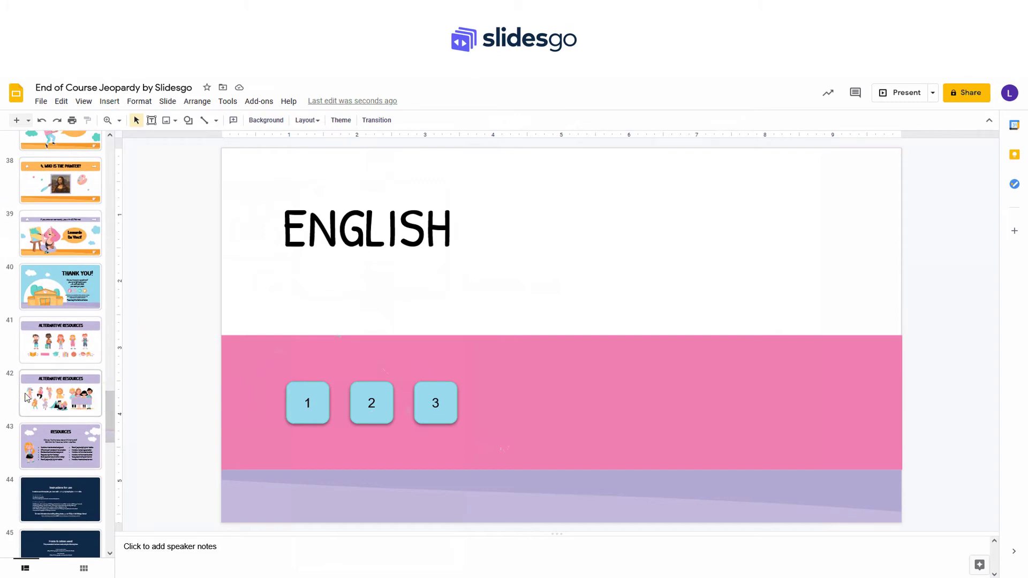
{"action": "left_click", "coordinate": [556, 328]}
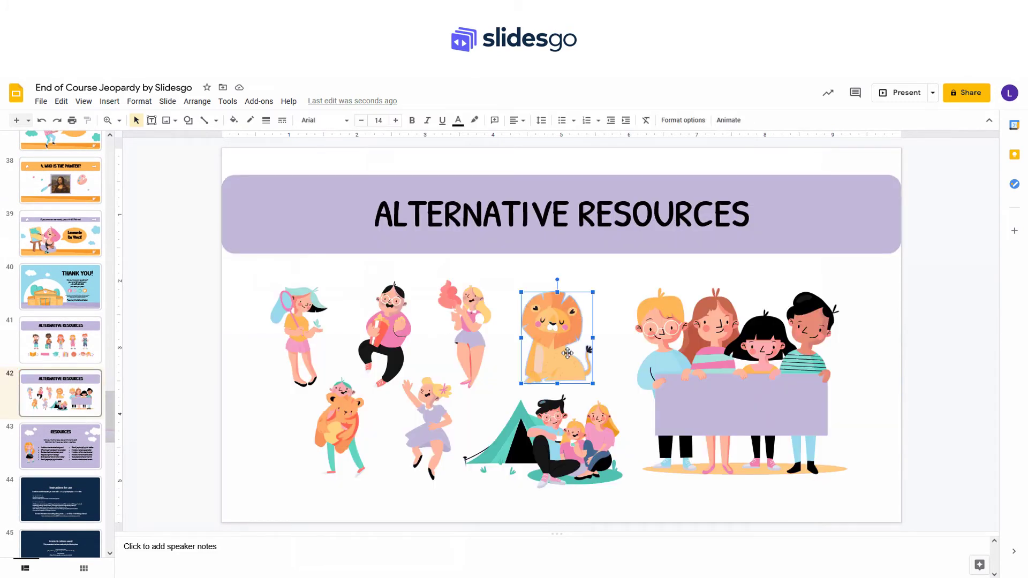
{"action": "left_click_drag", "start_coordinate": [109, 409], "coordinate": [110, 169]}
{"action": "left_click", "coordinate": [60, 235]}
{"action": "key", "text": "ctrl+v"}
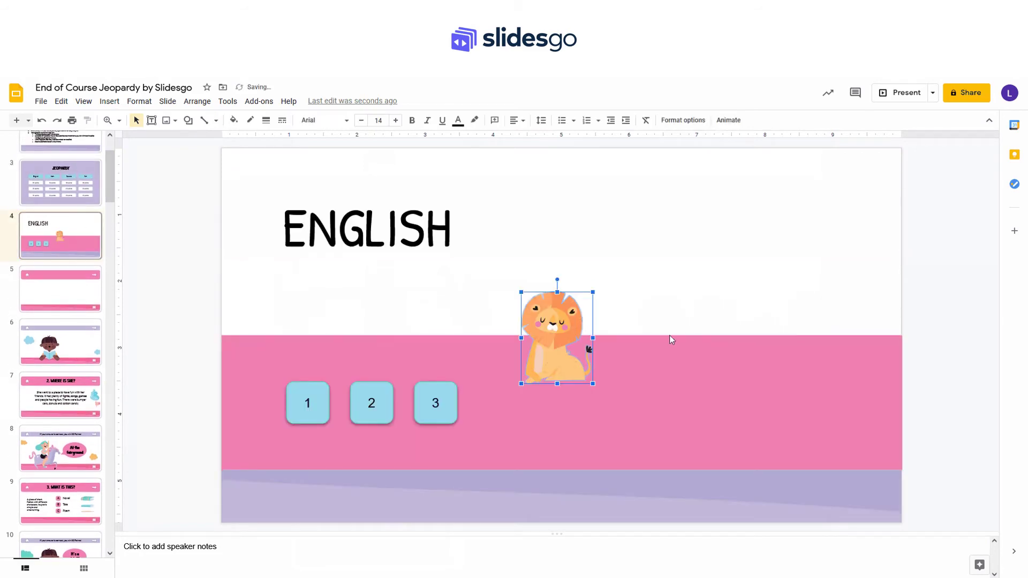
{"action": "left_click_drag", "start_coordinate": [563, 334], "coordinate": [735, 371]}
{"action": "left_click_drag", "start_coordinate": [692, 331], "coordinate": [588, 262]}
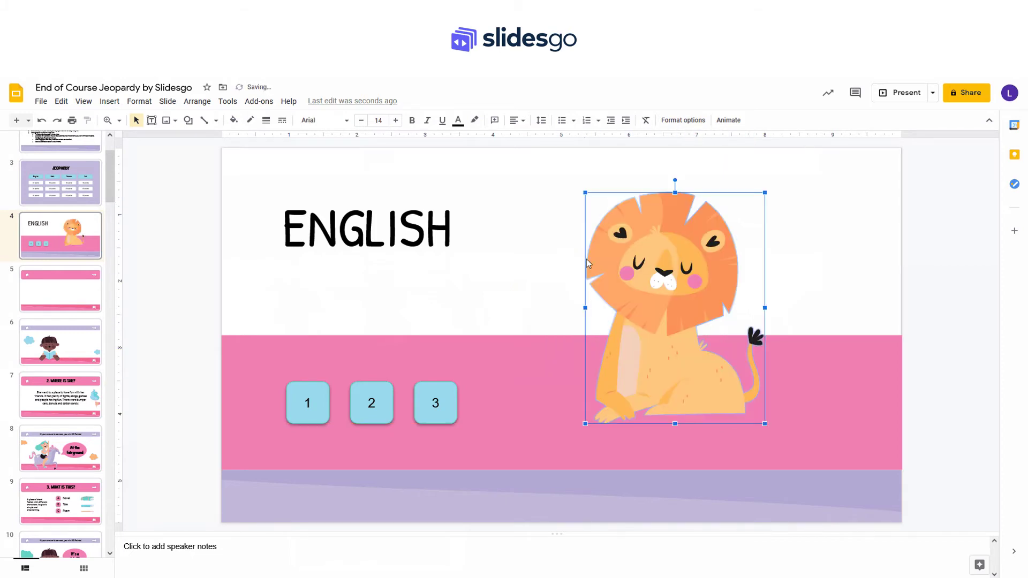
{"action": "left_click", "coordinate": [841, 279]}
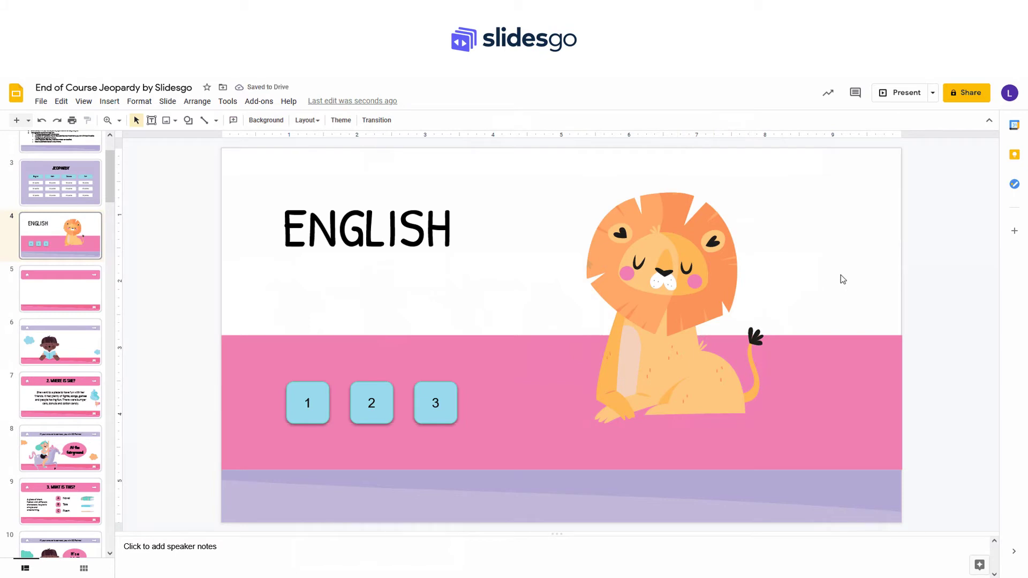
{"action": "left_click", "coordinate": [71, 287]}
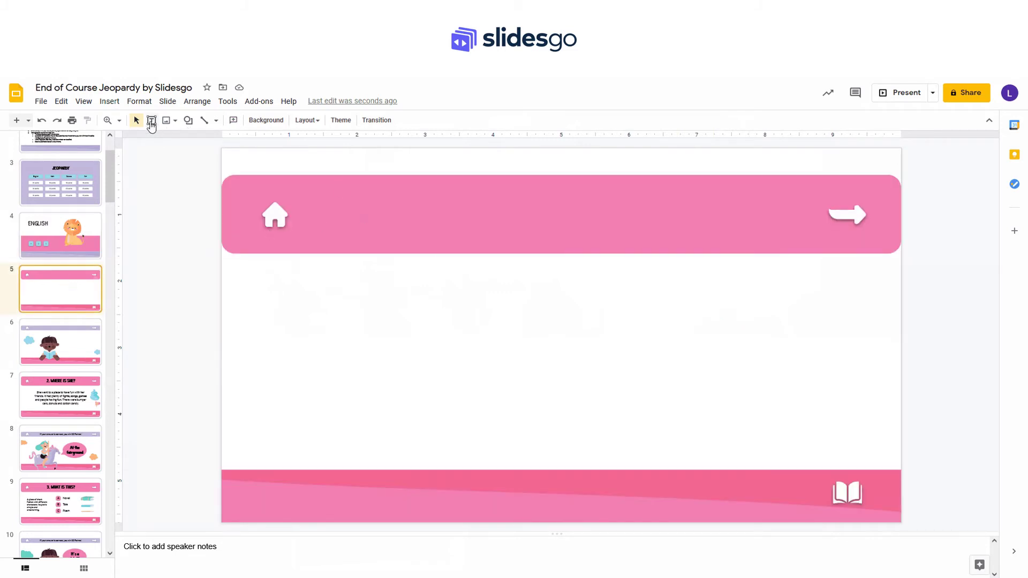
Step: Add a header text box reading THE SOLAR SYSTEM on slide 5
{"action": "left_click", "coordinate": [151, 120]}
{"action": "left_click_drag", "start_coordinate": [330, 185], "coordinate": [769, 233]}
{"action": "type", "text": "THE SOLAR SYSTEM"}
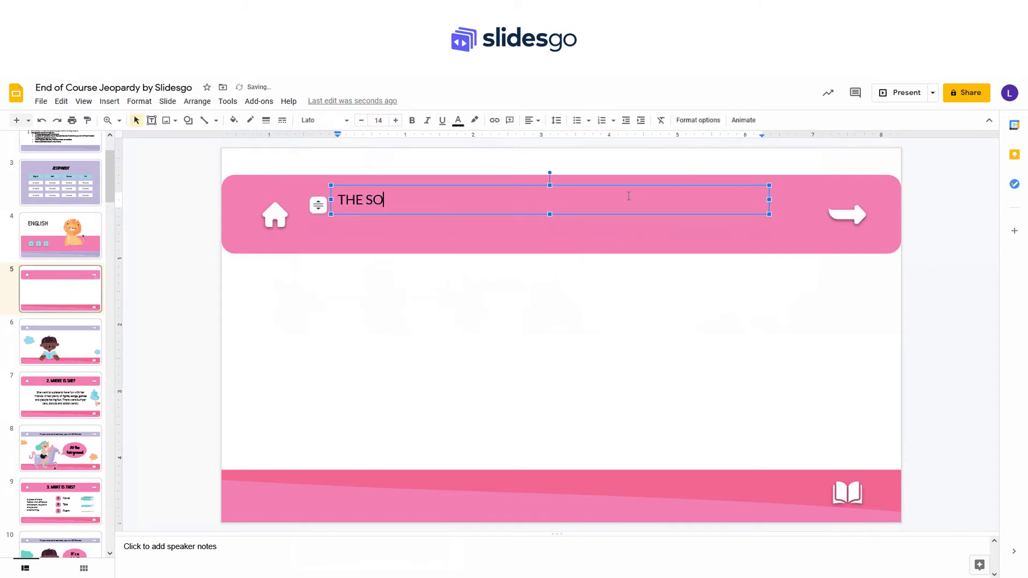
Step: Format the title in Patrick Hand at 36 pt, centred
{"action": "left_click_drag", "start_coordinate": [629, 196], "coordinate": [284, 201]}
{"action": "left_click", "coordinate": [337, 121]}
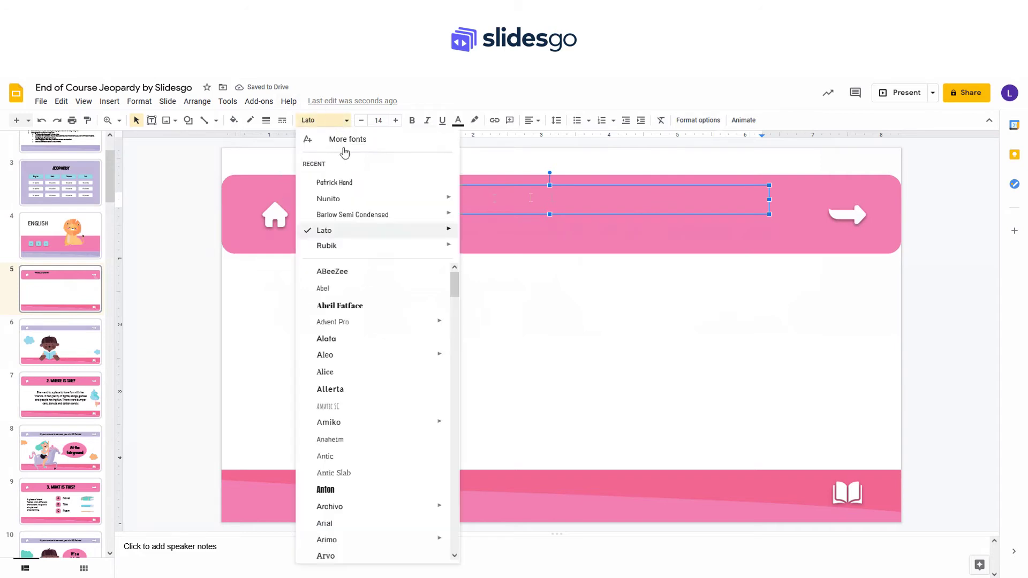
{"action": "left_click", "coordinate": [344, 182]}
{"action": "left_click", "coordinate": [385, 123]}
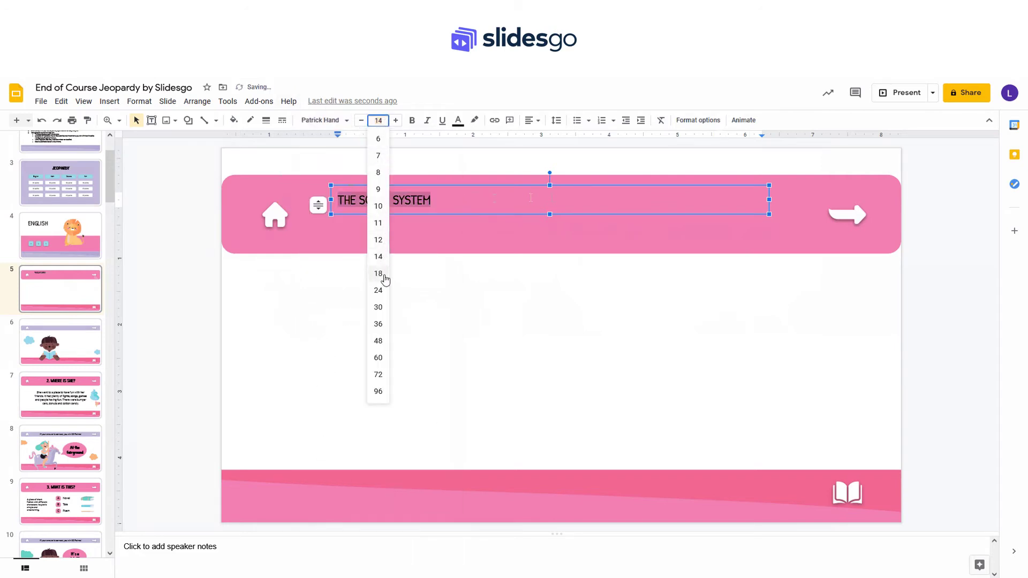
{"action": "left_click", "coordinate": [381, 292]}
{"action": "left_click", "coordinate": [387, 121]}
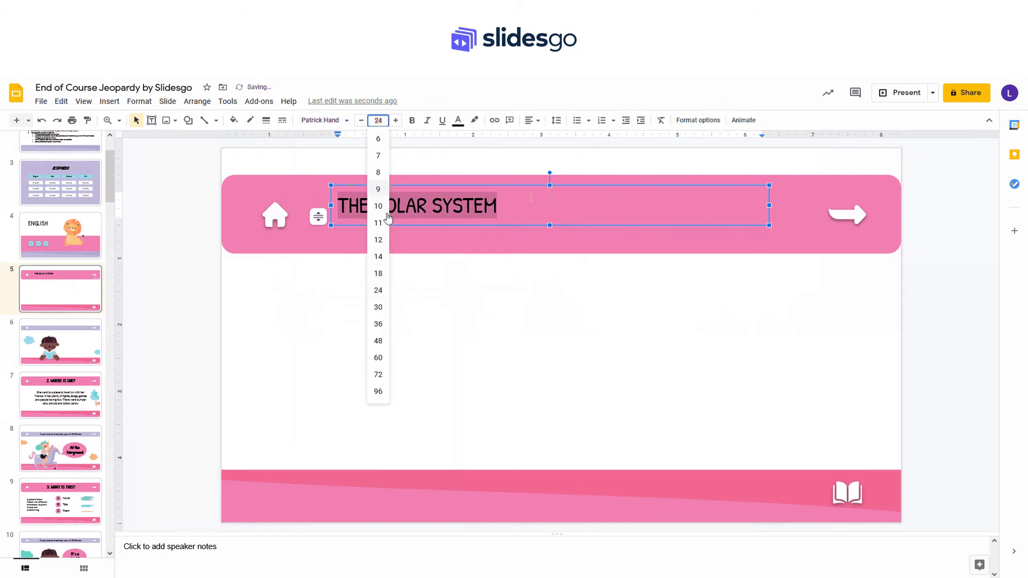
{"action": "left_click", "coordinate": [378, 326]}
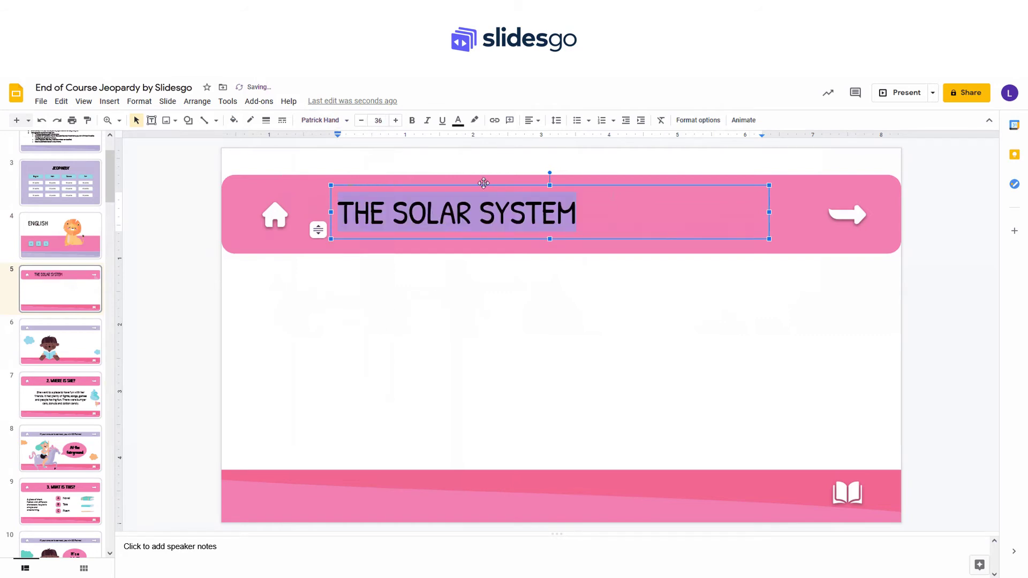
{"action": "left_click", "coordinate": [533, 120]}
{"action": "left_click", "coordinate": [546, 131]}
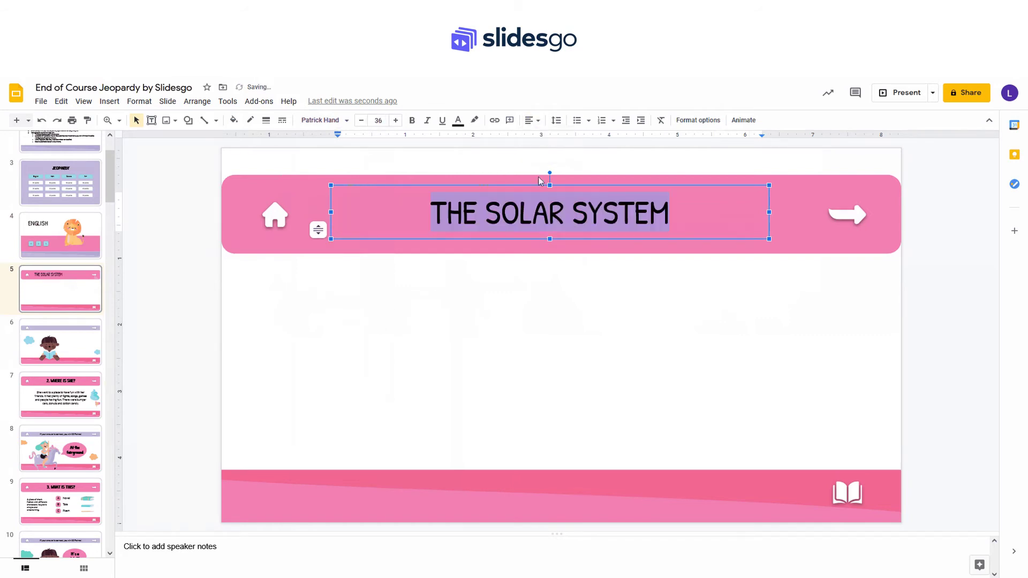
{"action": "left_click", "coordinate": [485, 353]}
{"action": "left_click", "coordinate": [152, 120]}
Step: Add a text box reading 'It's the planet where we all live on. It's the third planet from the Sun!' and move it lower on slide 5
{"action": "left_click_drag", "start_coordinate": [446, 388], "coordinate": [534, 389]}
{"action": "type", "text": "It"}
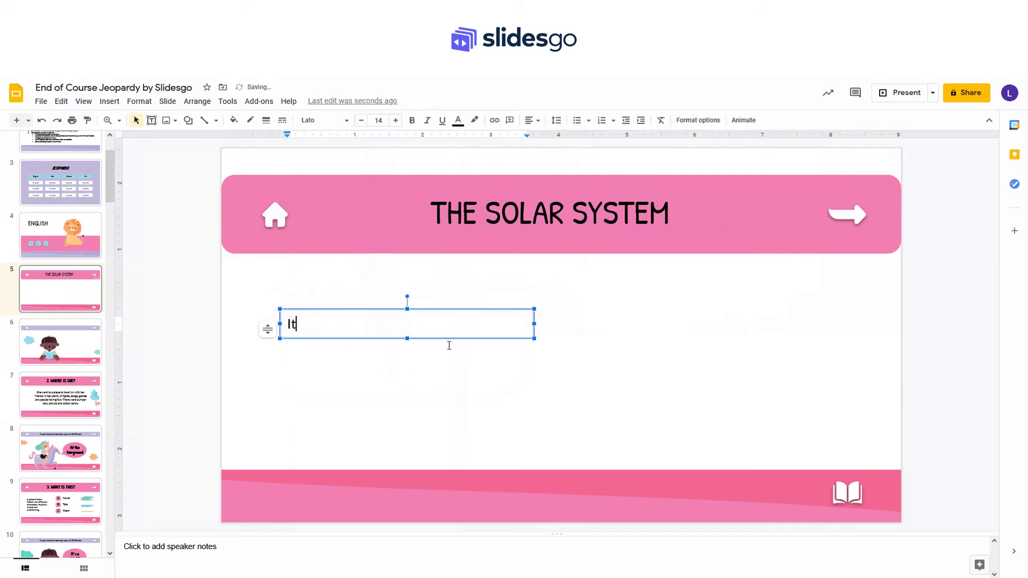
{"action": "type", "text": "'s the planet where we "}
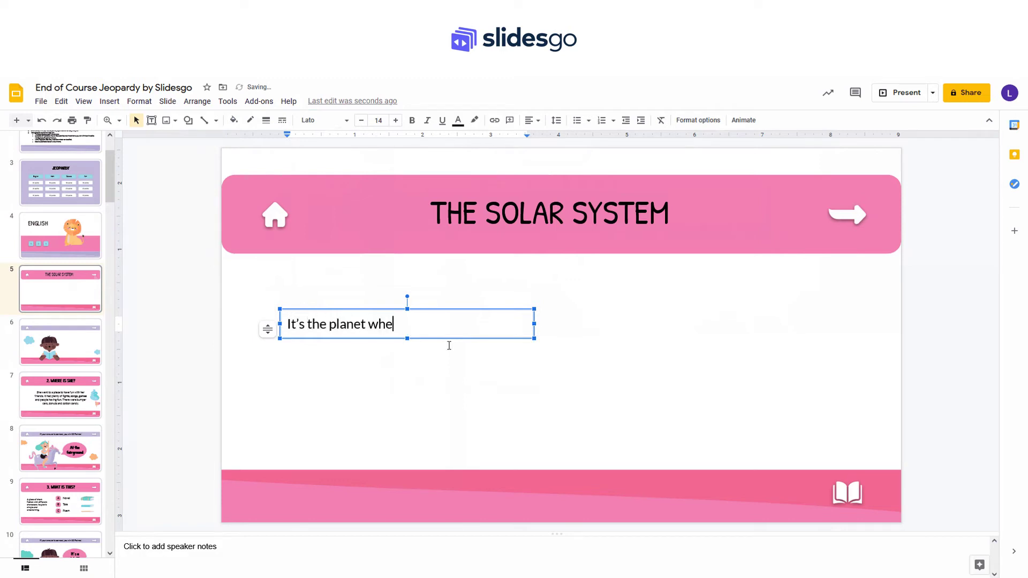
{"action": "type", "text": "all live on. It"}
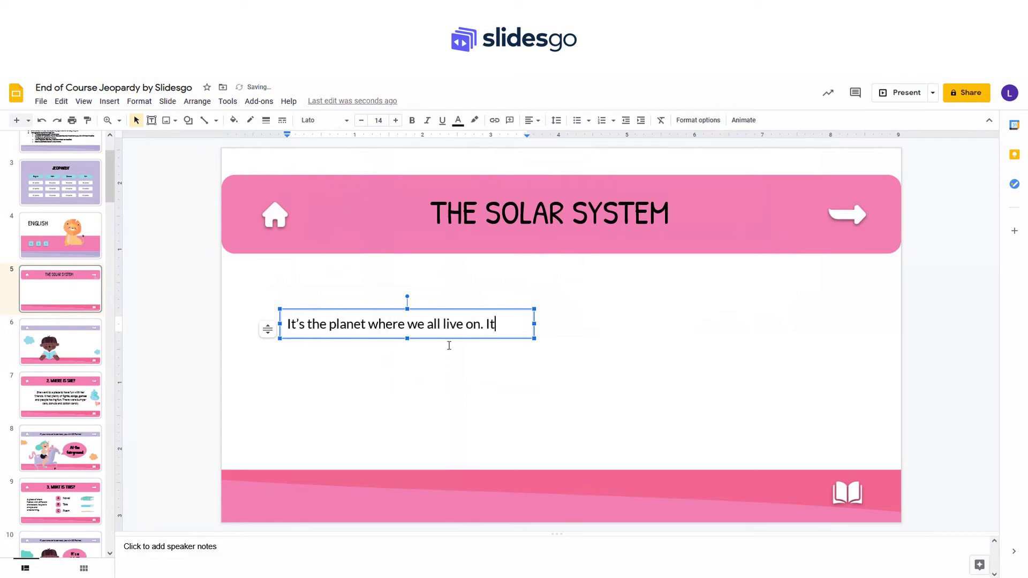
{"action": "type", "text": "'s the third planet from the Sun!"}
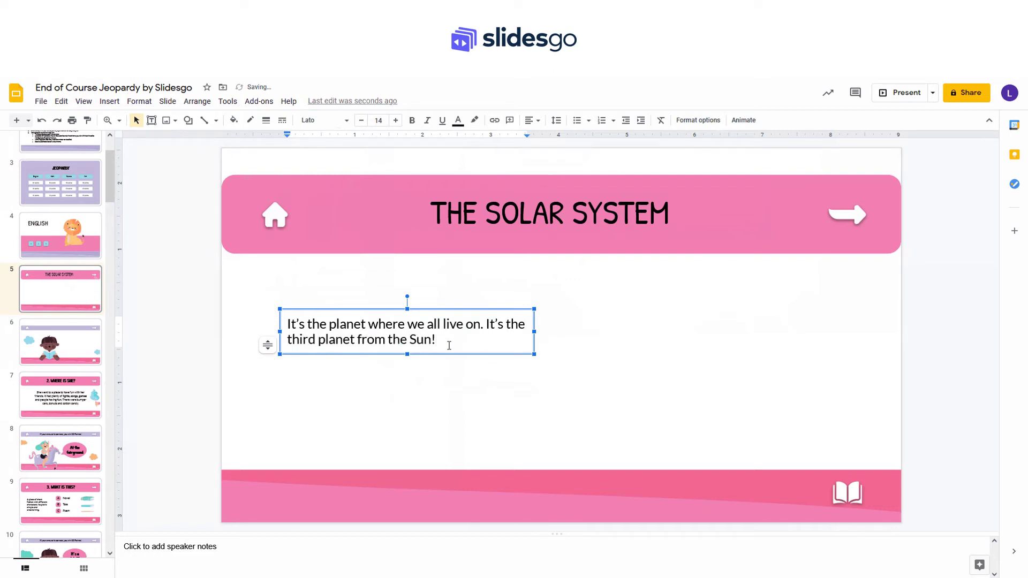
{"action": "left_click", "coordinate": [445, 414]}
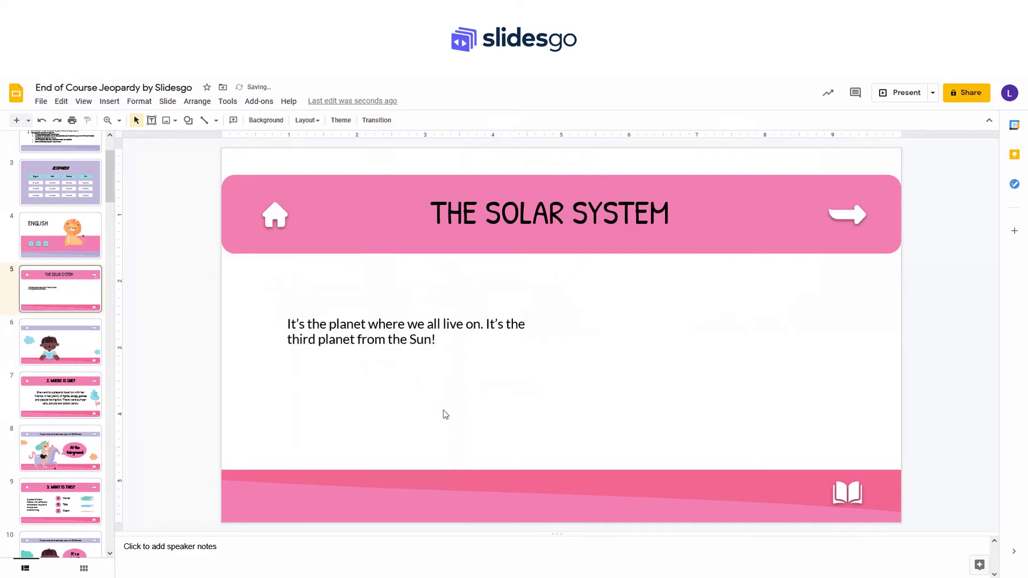
{"action": "left_click", "coordinate": [445, 311]}
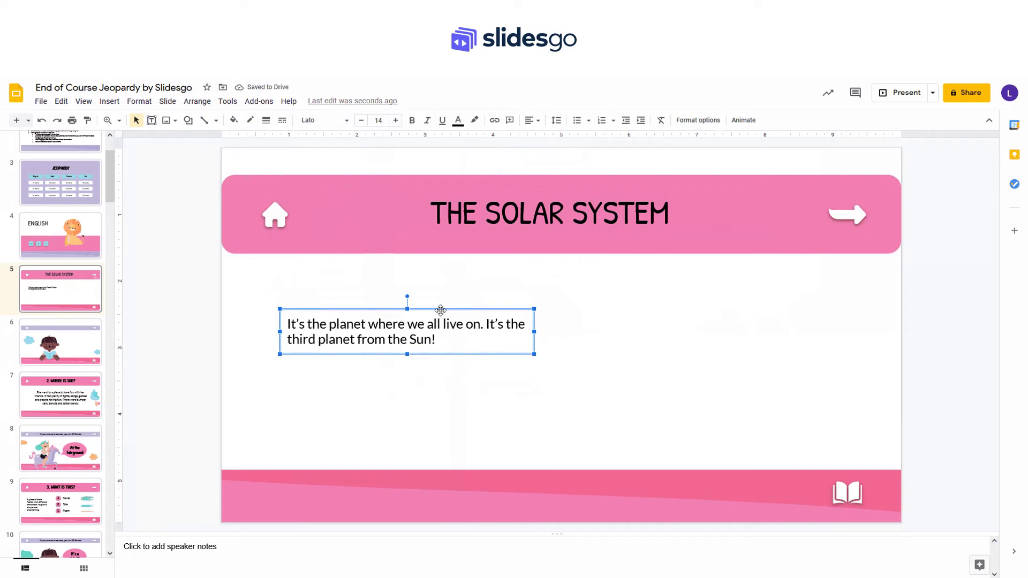
{"action": "left_click_drag", "start_coordinate": [440, 311], "coordinate": [440, 380]}
{"action": "left_click", "coordinate": [675, 358]}
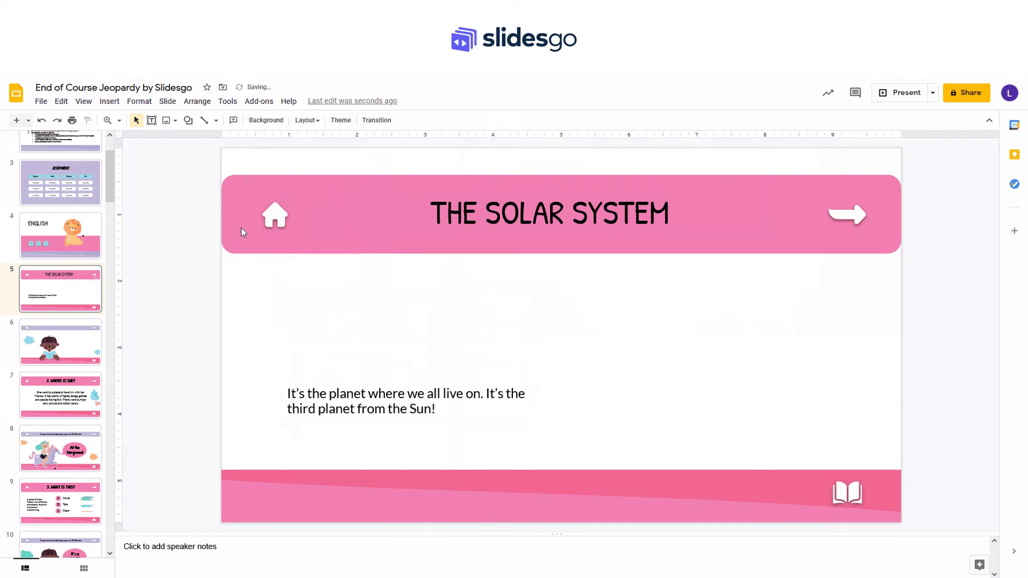
Step: Copy the open-book illustration from the Alternative Resources slide and paste it enlarged just above the clue on slide 5
{"action": "left_click_drag", "start_coordinate": [110, 173], "coordinate": [111, 411]}
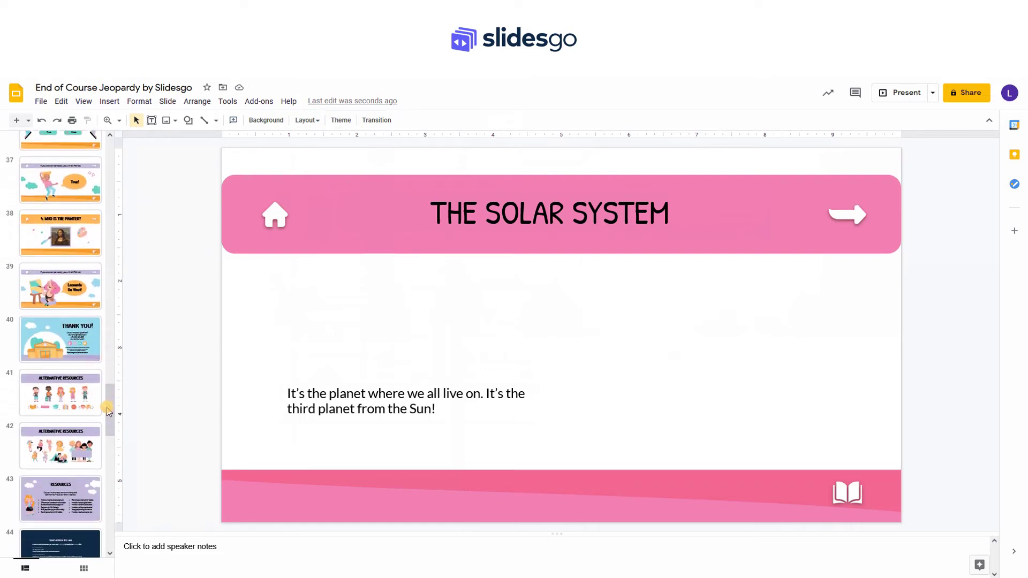
{"action": "left_click", "coordinate": [63, 406]}
{"action": "left_click", "coordinate": [313, 465]}
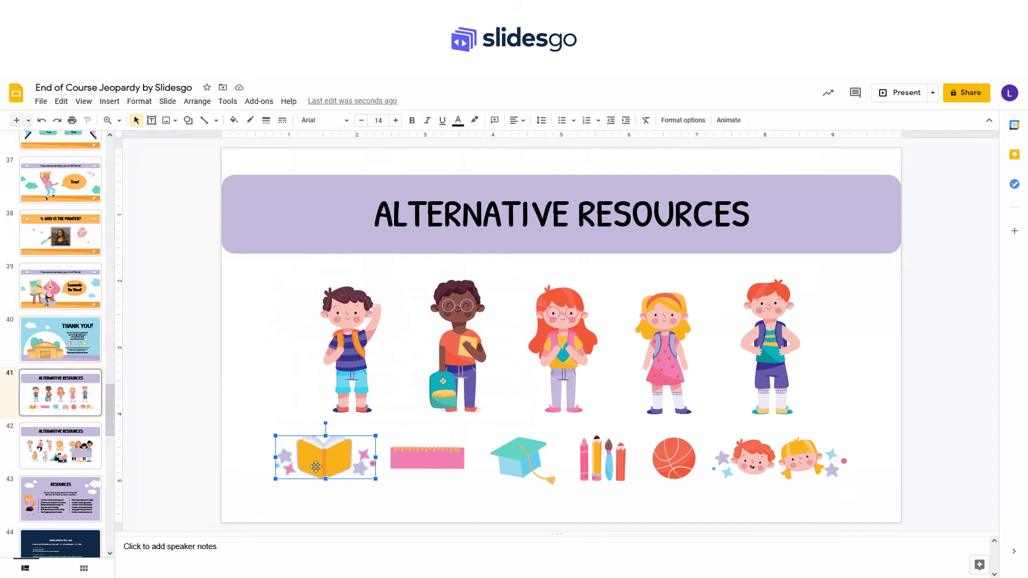
{"action": "left_click_drag", "start_coordinate": [111, 412], "coordinate": [117, 188]}
{"action": "left_click", "coordinate": [71, 234]}
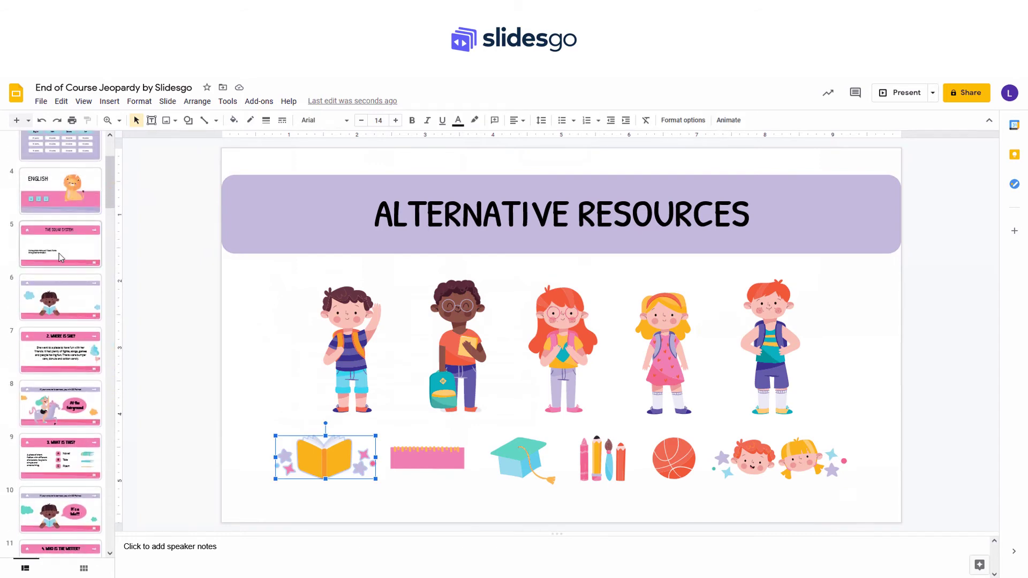
{"action": "key", "text": "ctrl+v"}
{"action": "left_click_drag", "start_coordinate": [335, 460], "coordinate": [493, 362]}
{"action": "left_click_drag", "start_coordinate": [433, 336], "coordinate": [416, 336]}
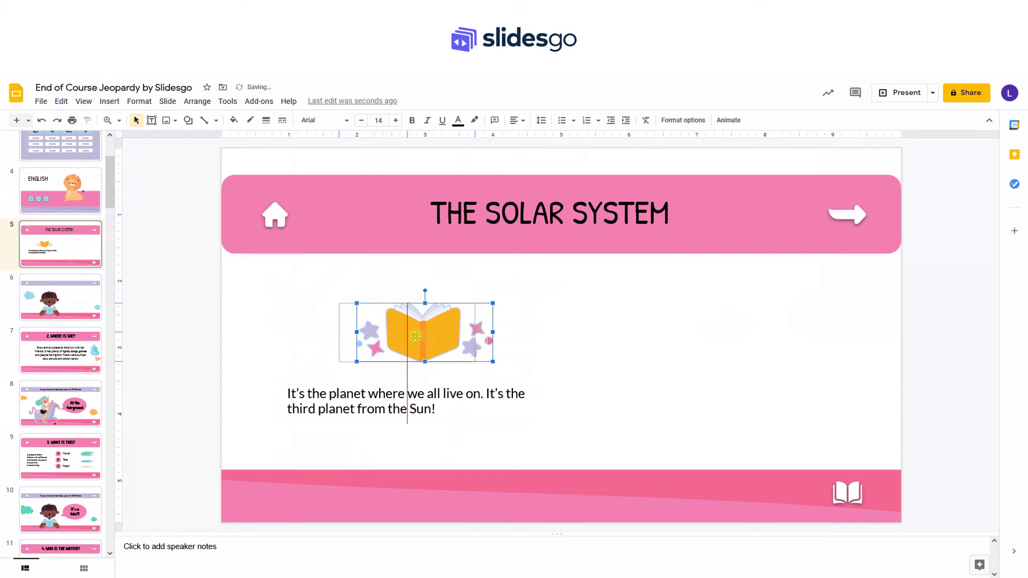
{"action": "left_click", "coordinate": [603, 362]}
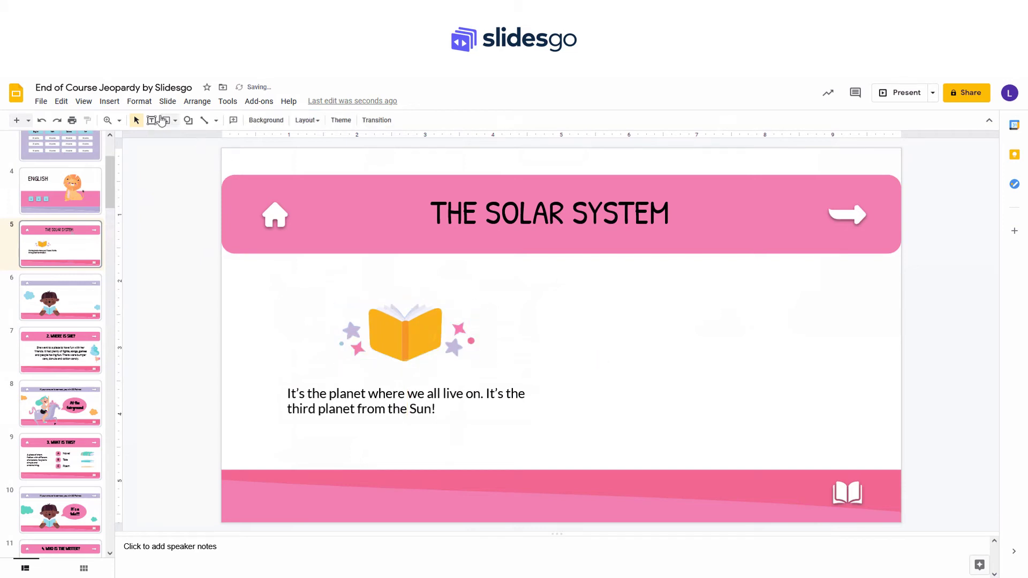
Step: Draw a rounded-rectangle answer box beside the Solar System question
{"action": "left_click", "coordinate": [119, 104]}
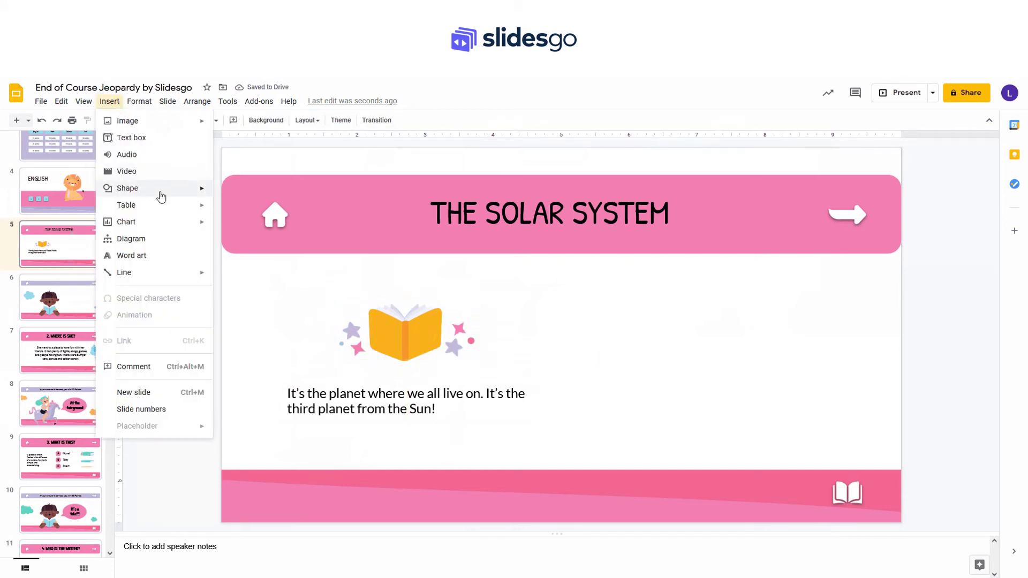
{"action": "mouse_move", "coordinate": [161, 190]}
{"action": "mouse_move", "coordinate": [231, 192]}
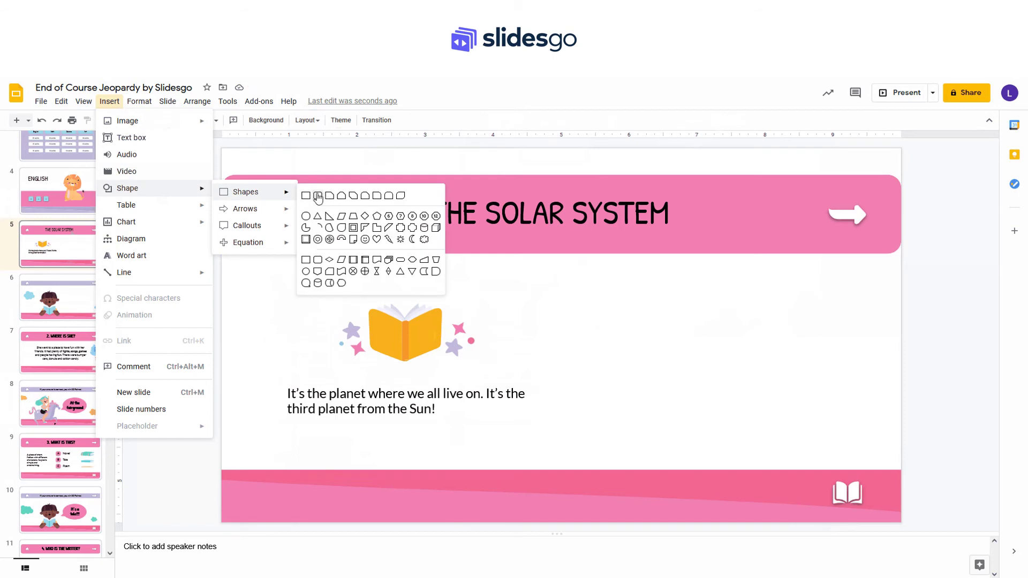
{"action": "left_click", "coordinate": [318, 196]}
{"action": "left_click_drag", "start_coordinate": [624, 289], "coordinate": [642, 408]}
Step: Label the three rounded answer boxes A, B and C
{"action": "left_click", "coordinate": [640, 307]}
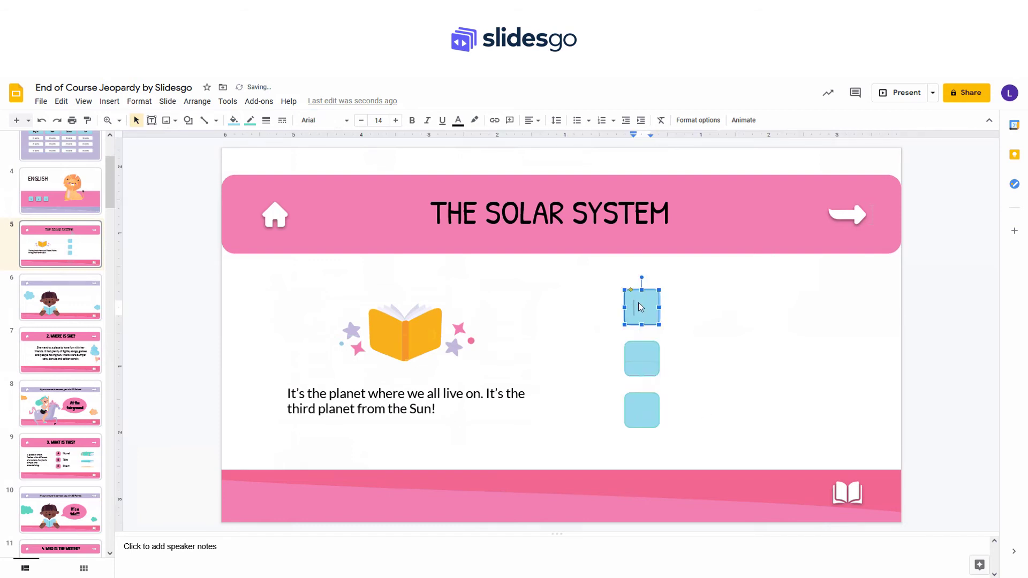
{"action": "left_click", "coordinate": [643, 357]}
{"action": "type", "text": "B"}
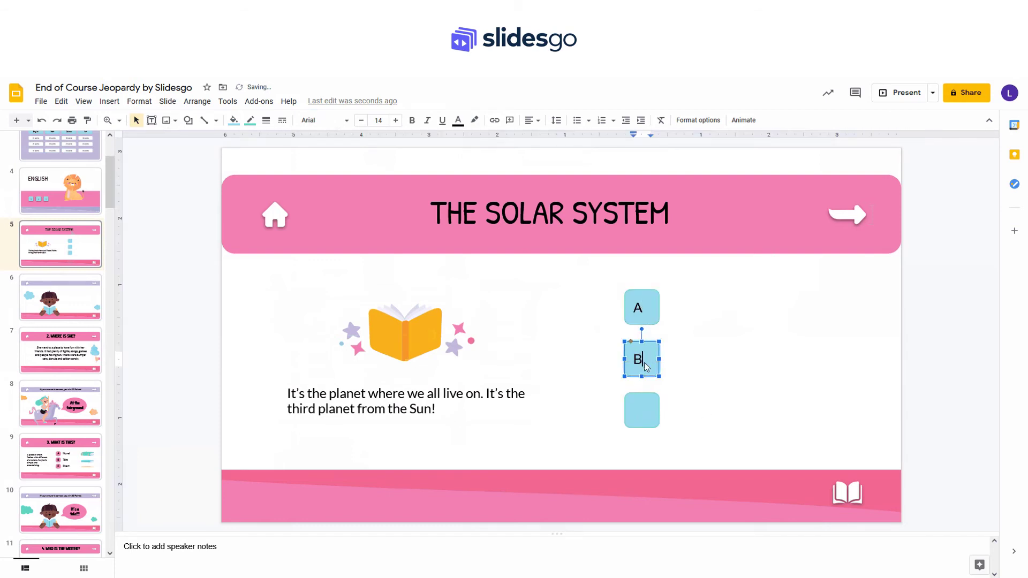
{"action": "double_click", "coordinate": [639, 416]}
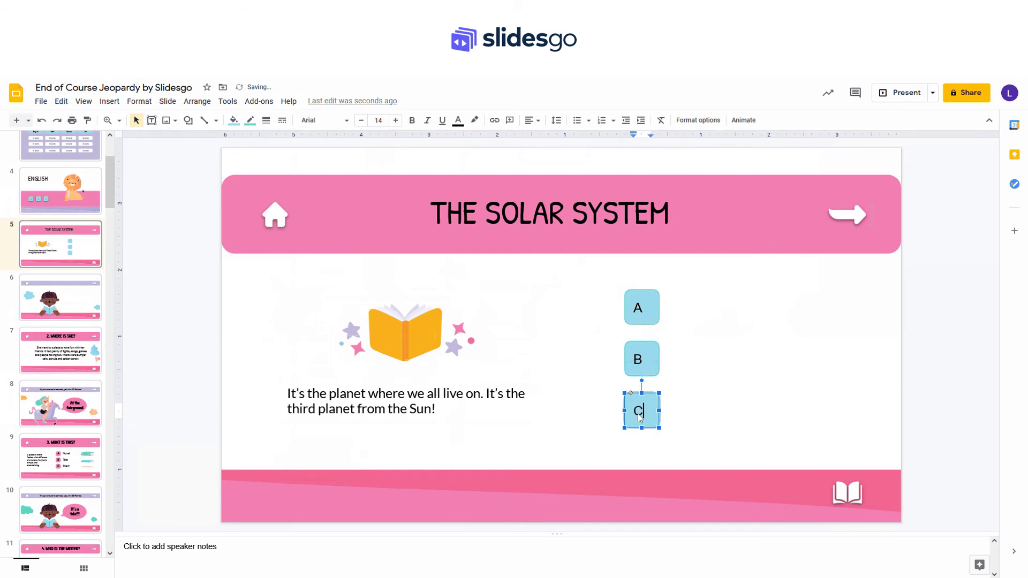
{"action": "left_click", "coordinate": [697, 454]}
Step: Centre-align the A, B and C boxes into a single column
{"action": "left_click_drag", "start_coordinate": [671, 456], "coordinate": [619, 274]}
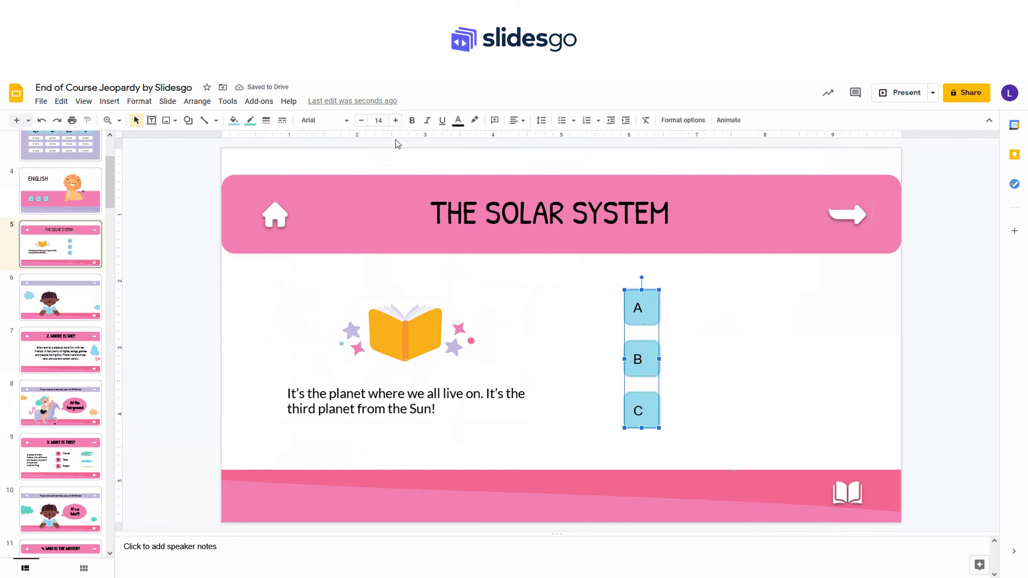
{"action": "left_click", "coordinate": [516, 120]}
{"action": "left_click", "coordinate": [529, 138]}
{"action": "left_click", "coordinate": [770, 323]}
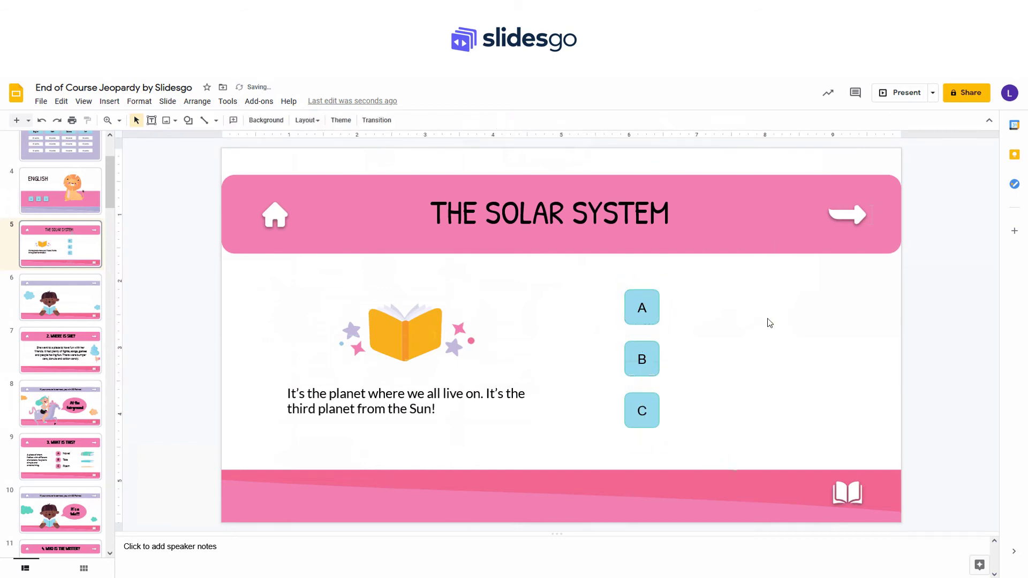
{"action": "left_click", "coordinate": [152, 120]}
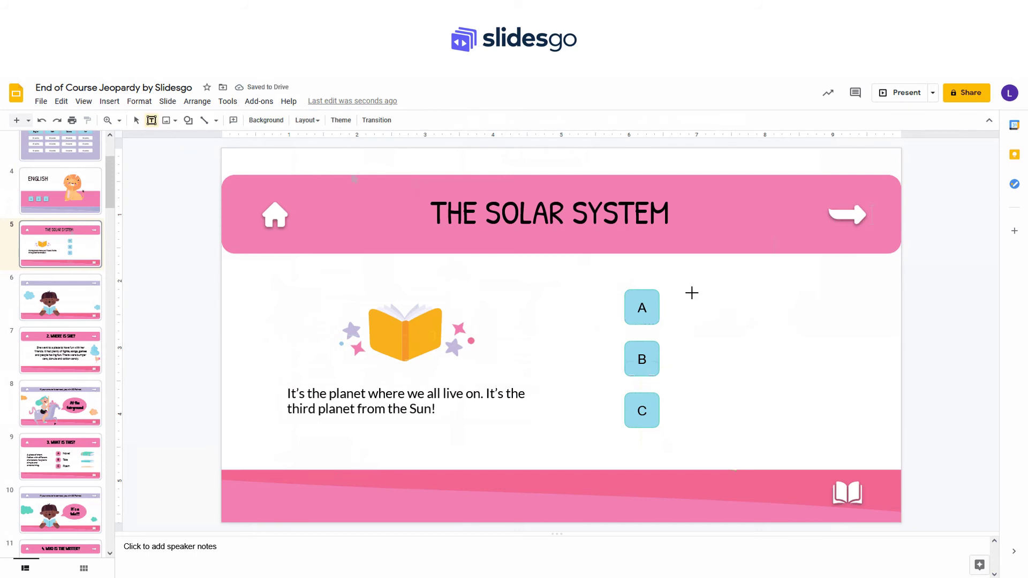
Step: Add the answer 'Earth' beside box A and copy it down to the other rows
{"action": "left_click_drag", "start_coordinate": [677, 294], "coordinate": [829, 321]}
{"action": "type", "text": "Ea"}
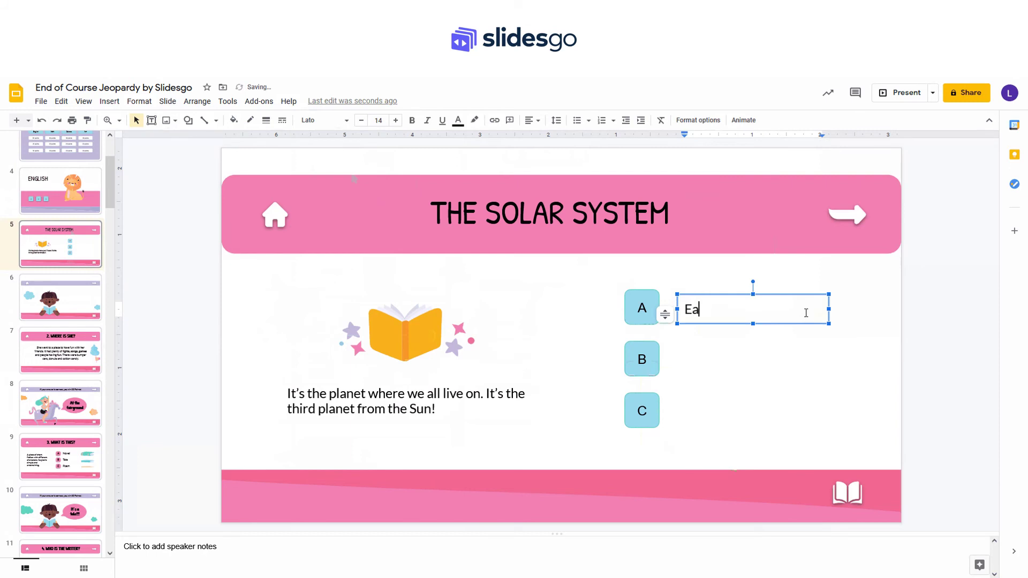
{"action": "type", "text": "rth"}
{"action": "left_click", "coordinate": [730, 359]}
{"action": "left_click", "coordinate": [739, 323]}
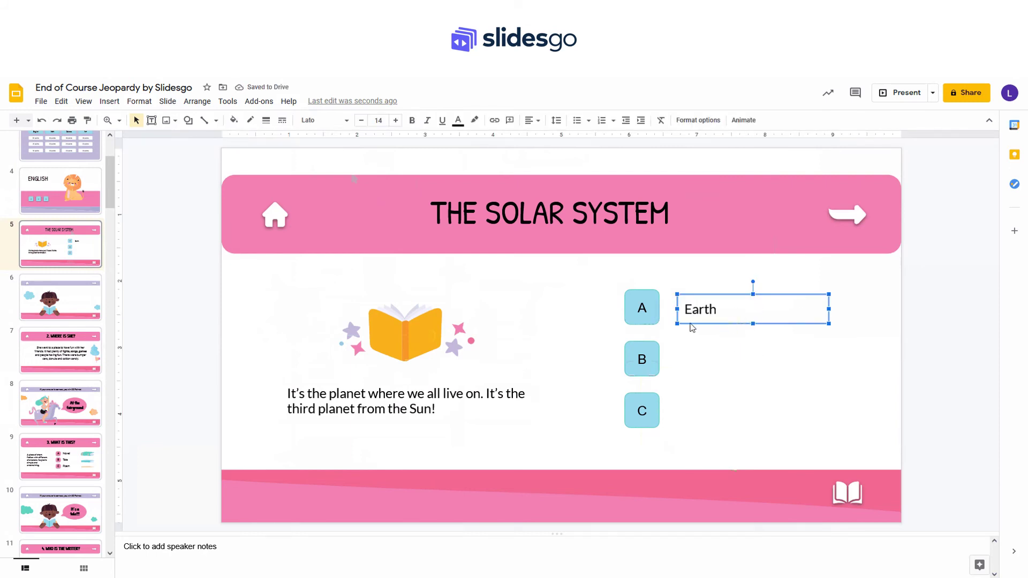
{"action": "left_click_drag", "start_coordinate": [689, 324], "coordinate": [691, 425]}
Step: Change the copied answers to Mars beside box B and Venus beside box C
{"action": "left_click", "coordinate": [701, 361]}
{"action": "double_click", "coordinate": [701, 360]}
{"action": "type", "text": "Mars"}
{"action": "double_click", "coordinate": [699, 411]}
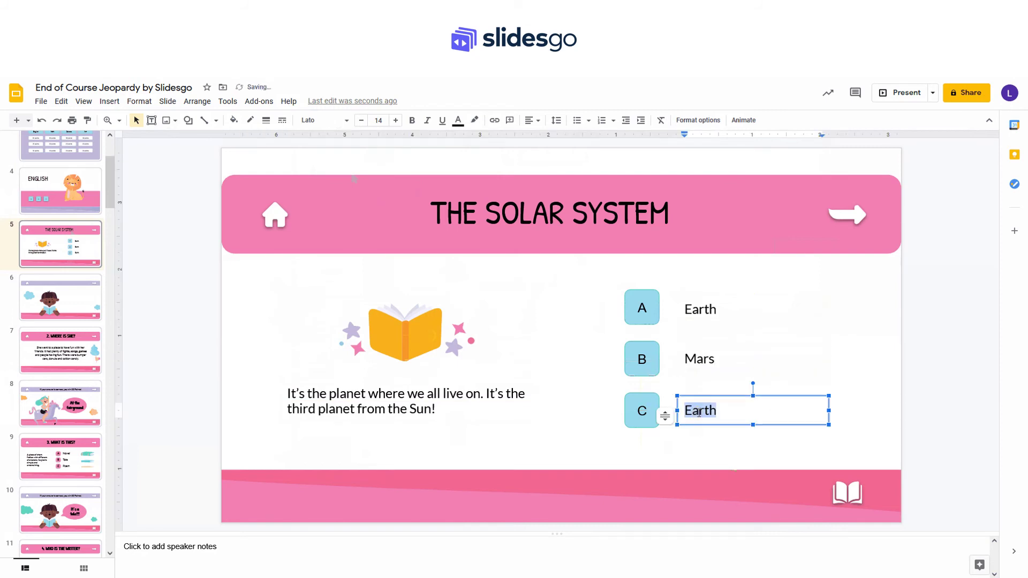
{"action": "type", "text": "Venus"}
{"action": "left_click", "coordinate": [884, 388]}
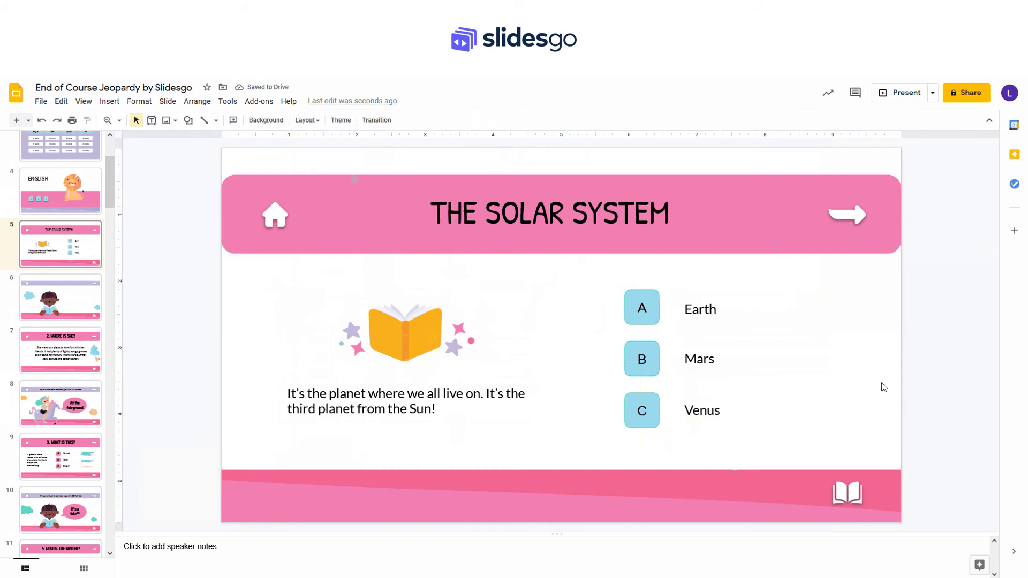
Step: On slide 6, draw an oval callout speech bubble to the right of the child
{"action": "left_click", "coordinate": [81, 311]}
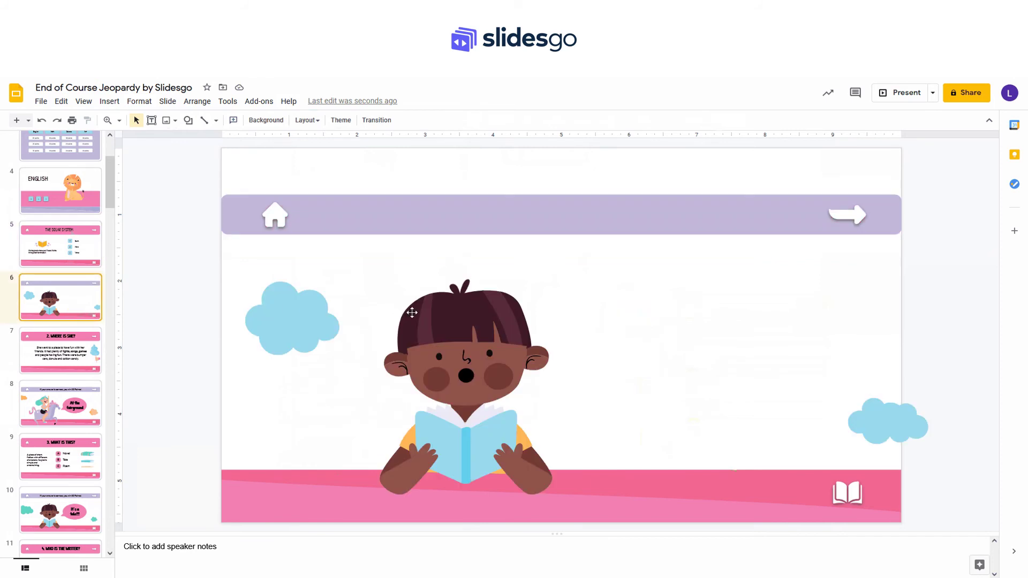
{"action": "left_click", "coordinate": [110, 102]}
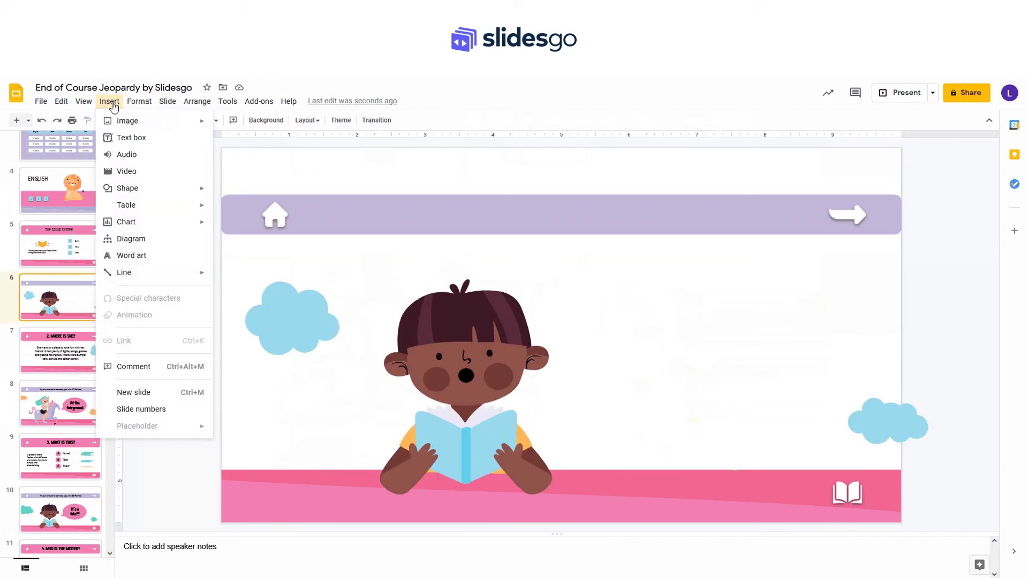
{"action": "mouse_move", "coordinate": [158, 192]}
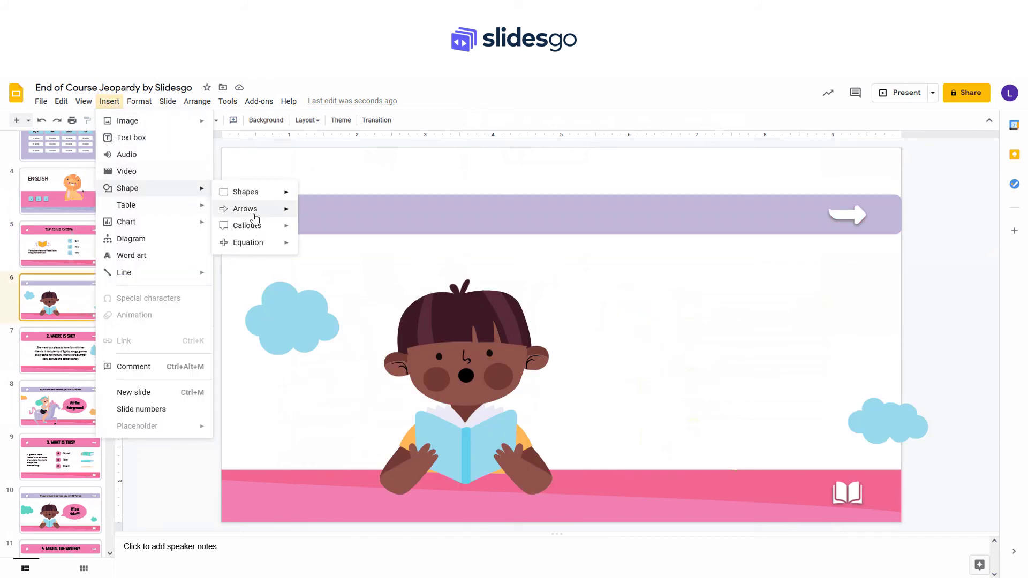
{"action": "mouse_move", "coordinate": [256, 226]}
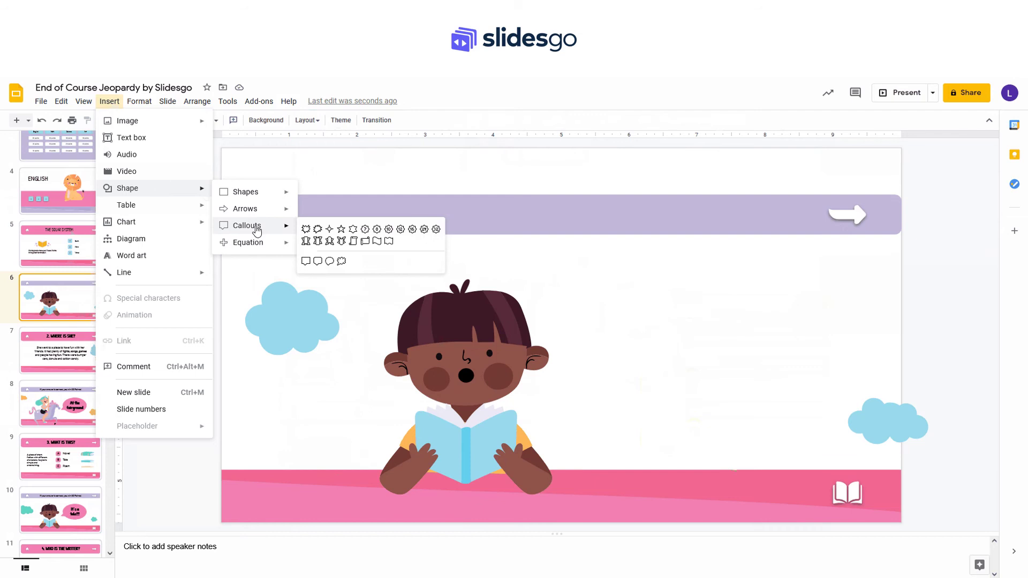
{"action": "left_click", "coordinate": [330, 262]}
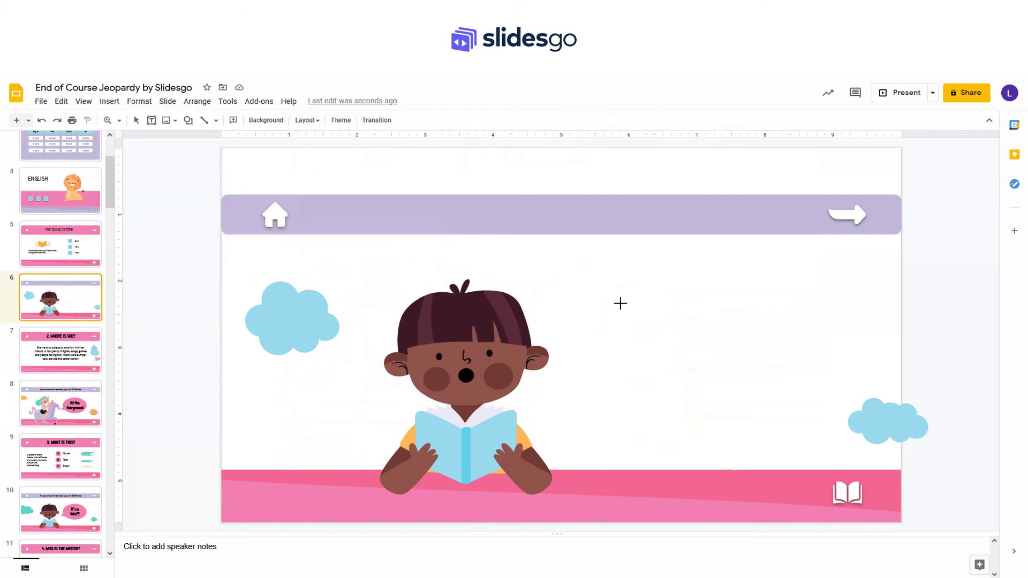
{"action": "left_click_drag", "start_coordinate": [611, 284], "coordinate": [788, 379]}
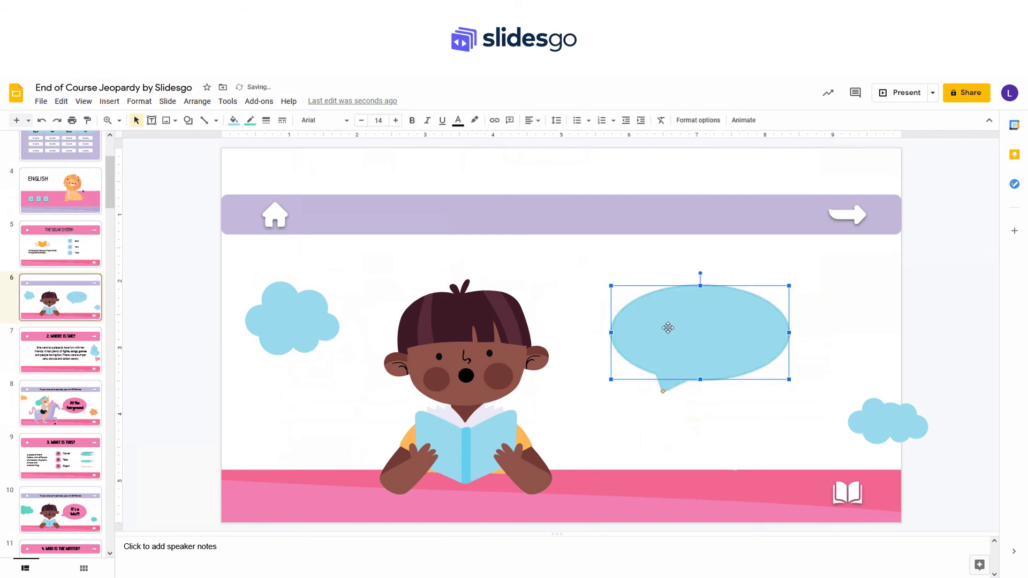
Step: Write 'It's planet Earth!' in the speech bubble, bold at font size 15
{"action": "double_click", "coordinate": [668, 328]}
{"action": "type", "text": "It's planet Earth!"}
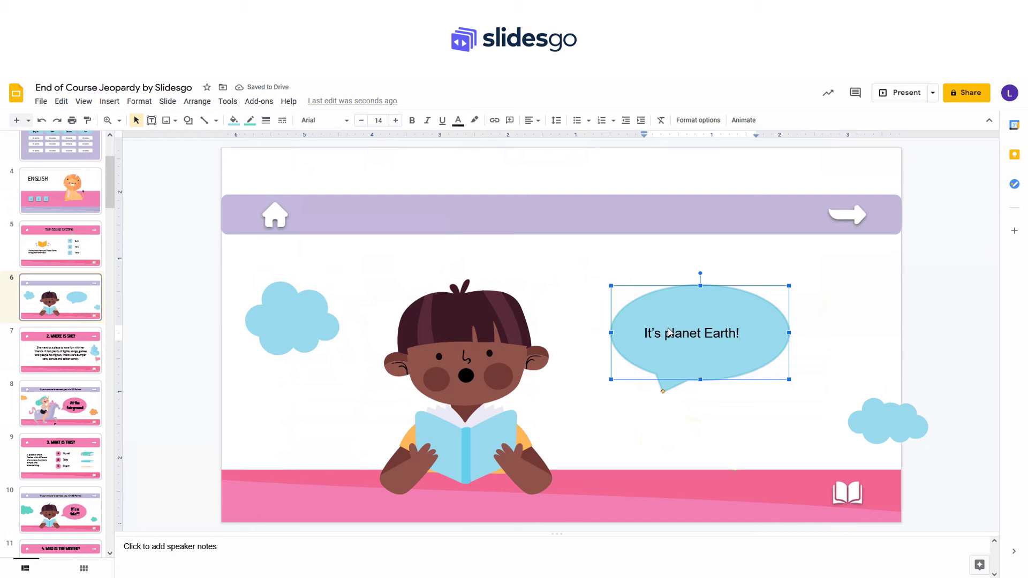
{"action": "left_click_drag", "start_coordinate": [749, 333], "coordinate": [621, 333]}
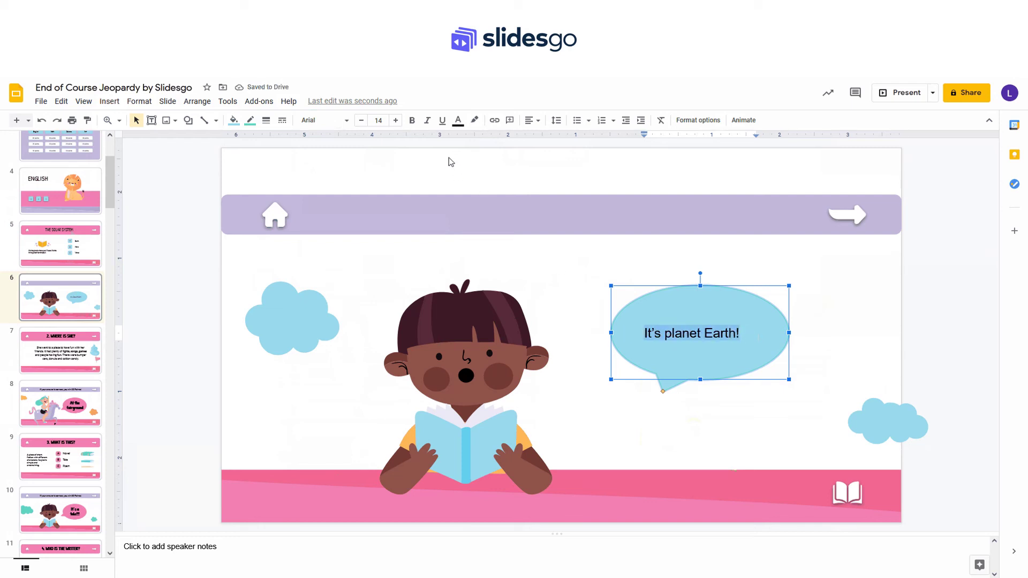
{"action": "left_click", "coordinate": [413, 121]}
{"action": "left_click", "coordinate": [395, 121]}
{"action": "left_click", "coordinate": [395, 121]}
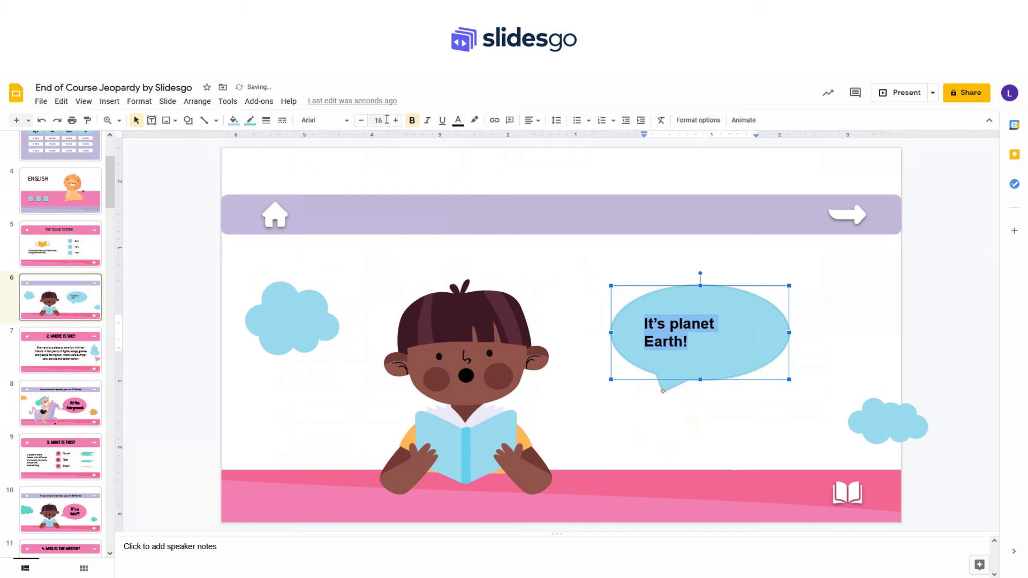
{"action": "left_click", "coordinate": [361, 121]}
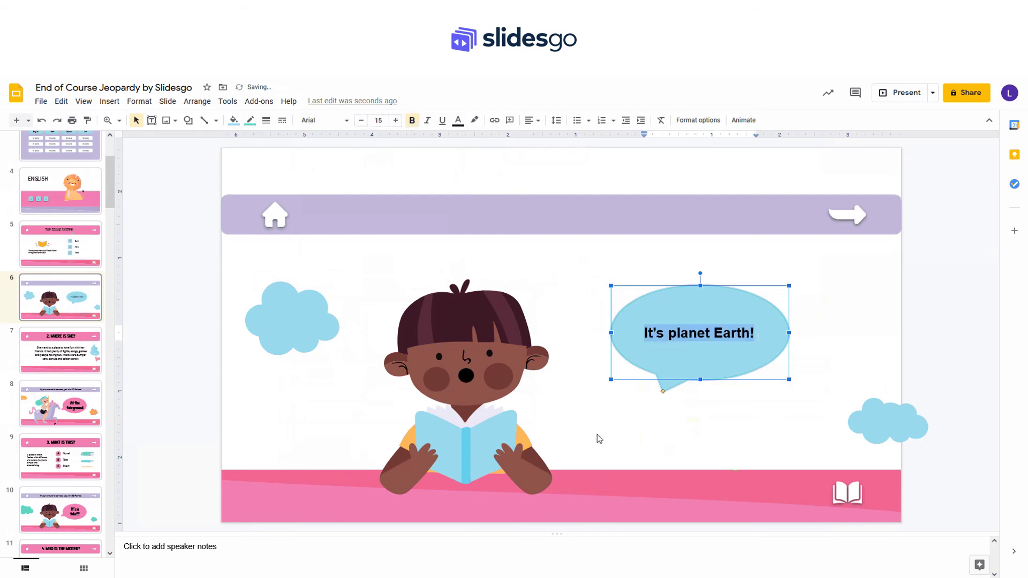
{"action": "left_click", "coordinate": [596, 435]}
{"action": "left_click", "coordinate": [151, 120]}
Step: Add a header text box 'If your answer was right, you get 10 points!' in Patrick Hand
{"action": "left_click_drag", "start_coordinate": [340, 197], "coordinate": [775, 231]}
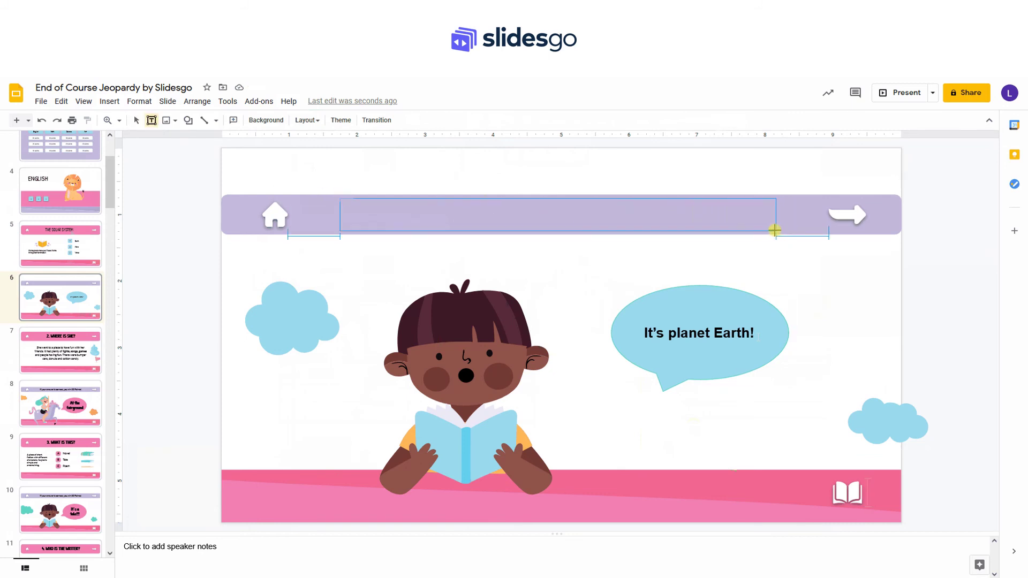
{"action": "type", "text": "If your answer was right, "}
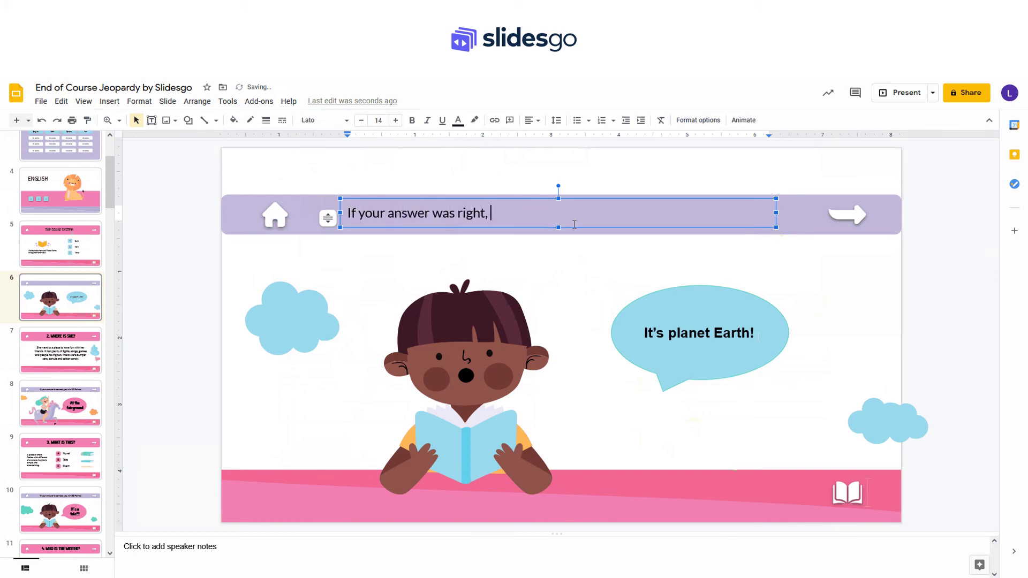
{"action": "type", "text": "you get 10 points!"}
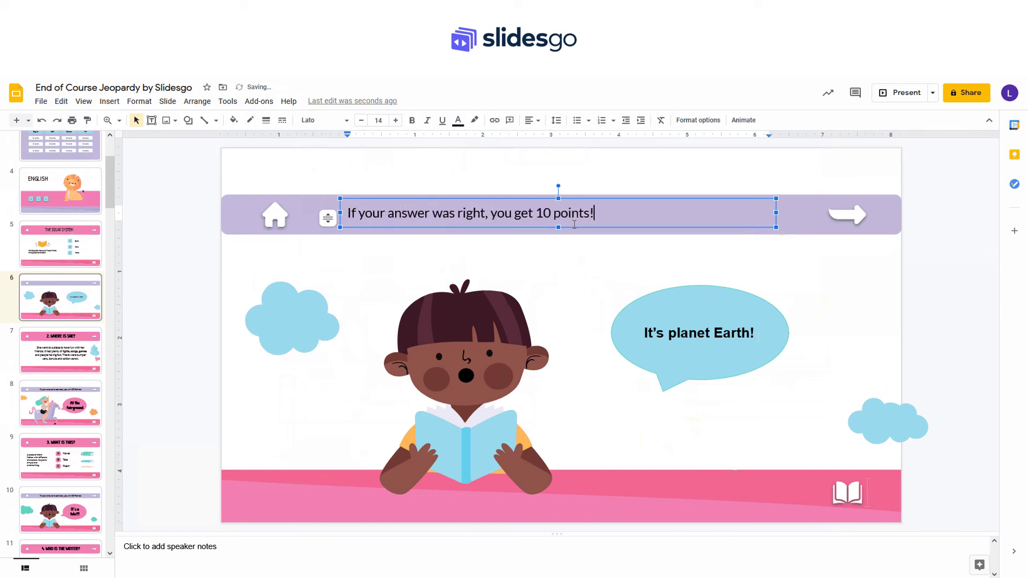
{"action": "triple_click", "coordinate": [508, 213]}
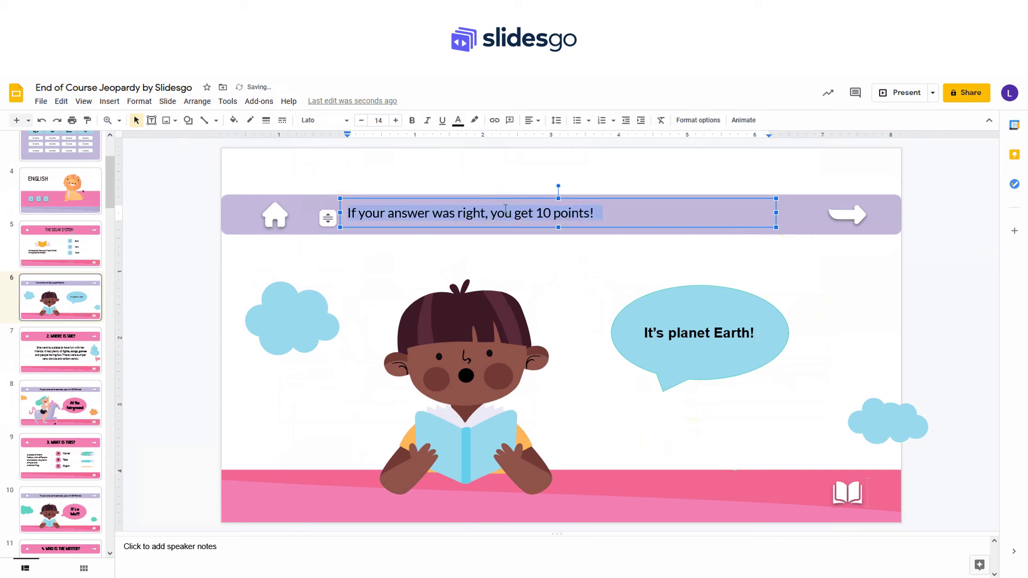
{"action": "left_click", "coordinate": [324, 120]}
{"action": "left_click", "coordinate": [332, 180]}
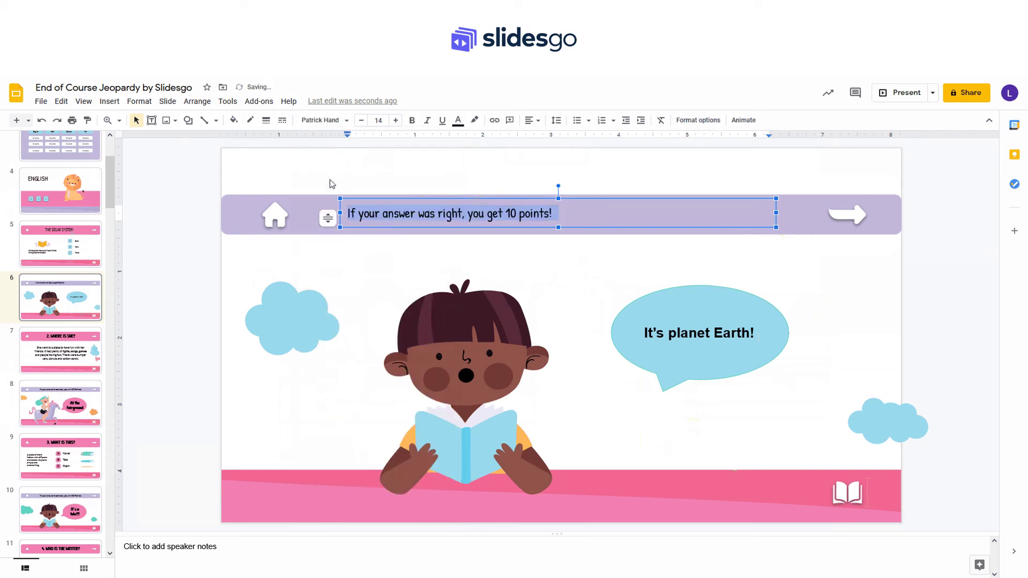
Step: Make the header size 18 and centred, then go to the JEOPARDY board slide
{"action": "left_click", "coordinate": [378, 120]}
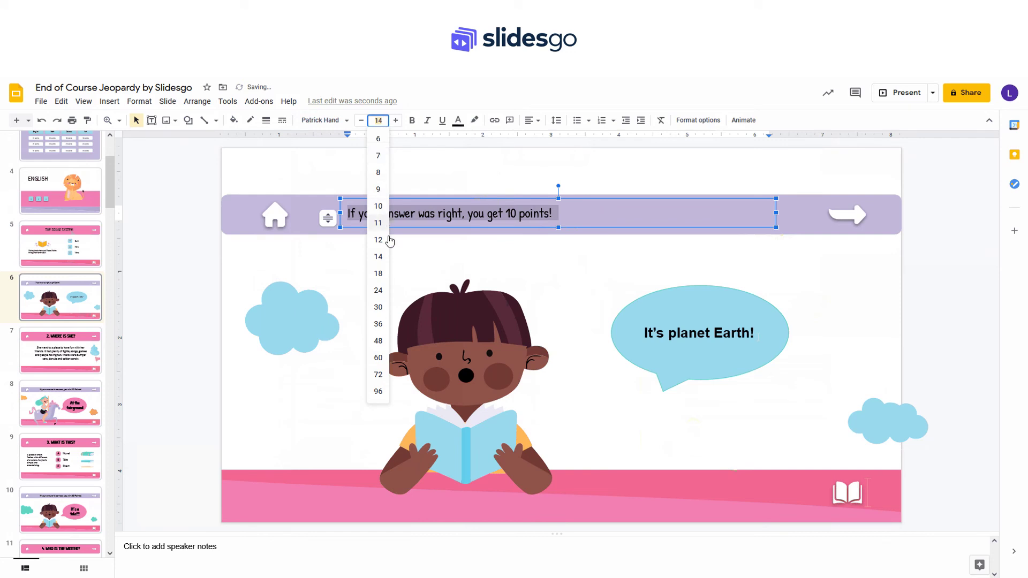
{"action": "left_click", "coordinate": [378, 274]}
{"action": "left_click", "coordinate": [532, 120]}
{"action": "left_click", "coordinate": [545, 137]}
{"action": "left_click", "coordinate": [857, 320]}
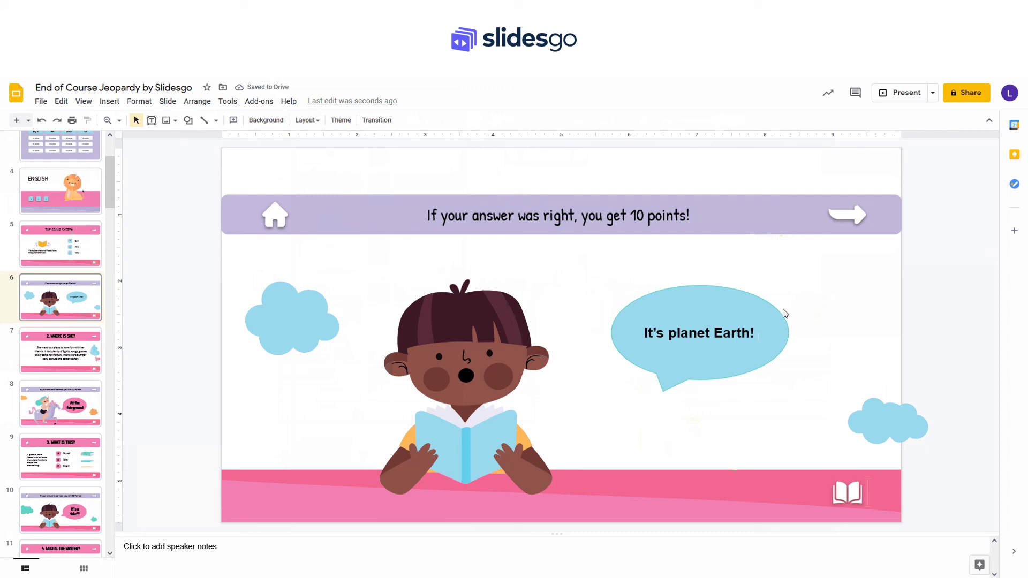
{"action": "left_click", "coordinate": [43, 149]}
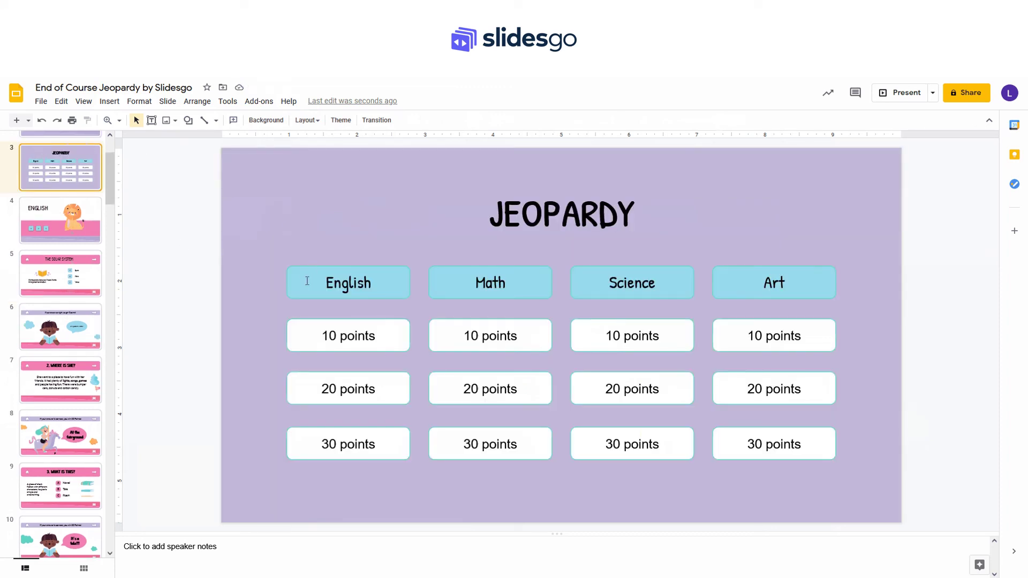
{"action": "left_click", "coordinate": [290, 272]}
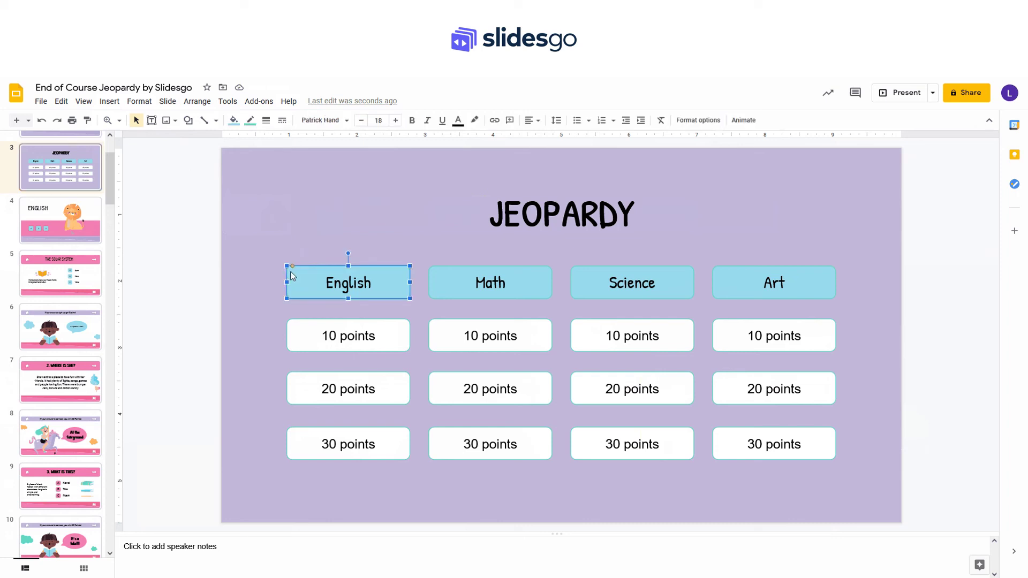